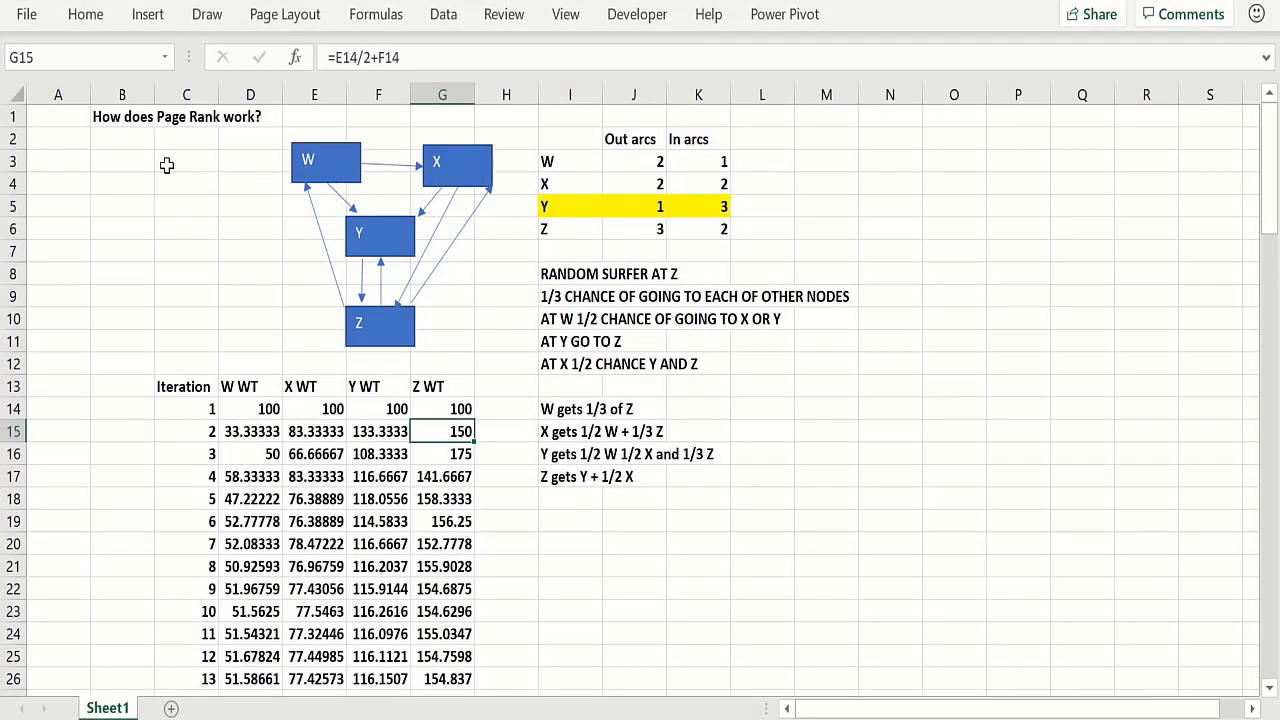
Step: Walk through the node diagram, pointing out Y and Z and Y's arc counts (3 in, 1 out)
{"action": "left_click", "coordinate": [166, 166]}
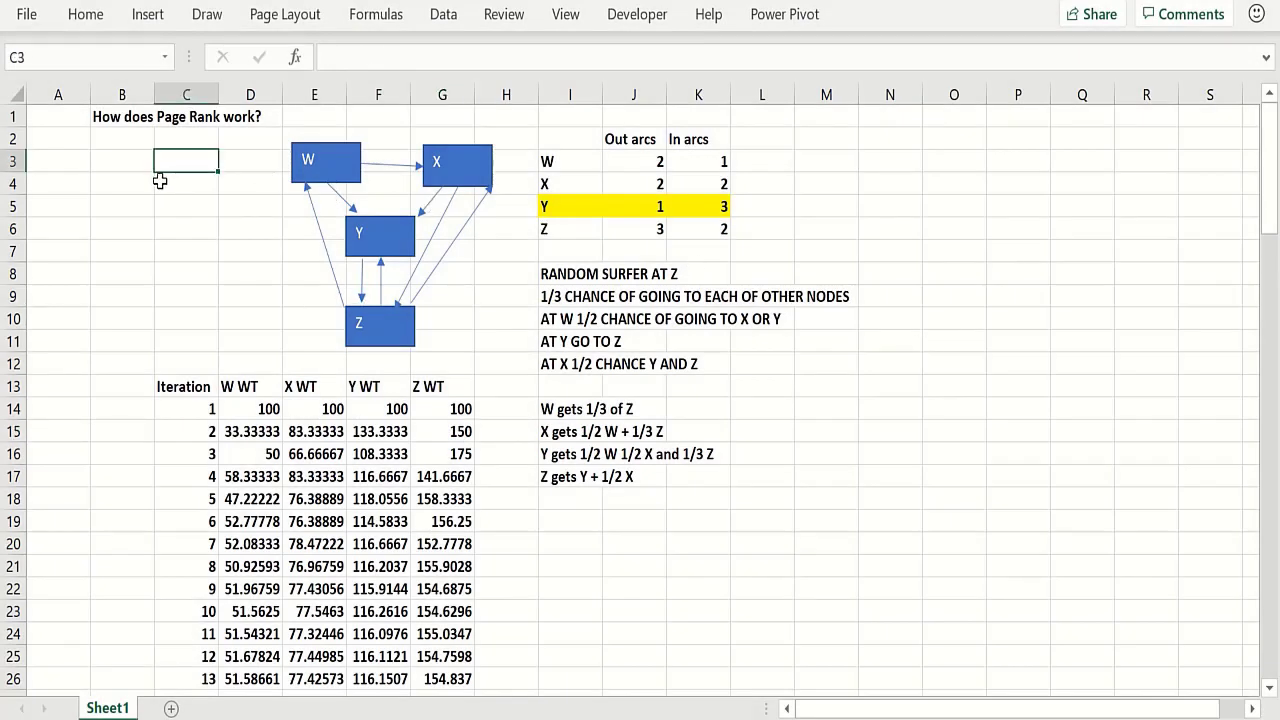
{"action": "left_click", "coordinate": [141, 160]}
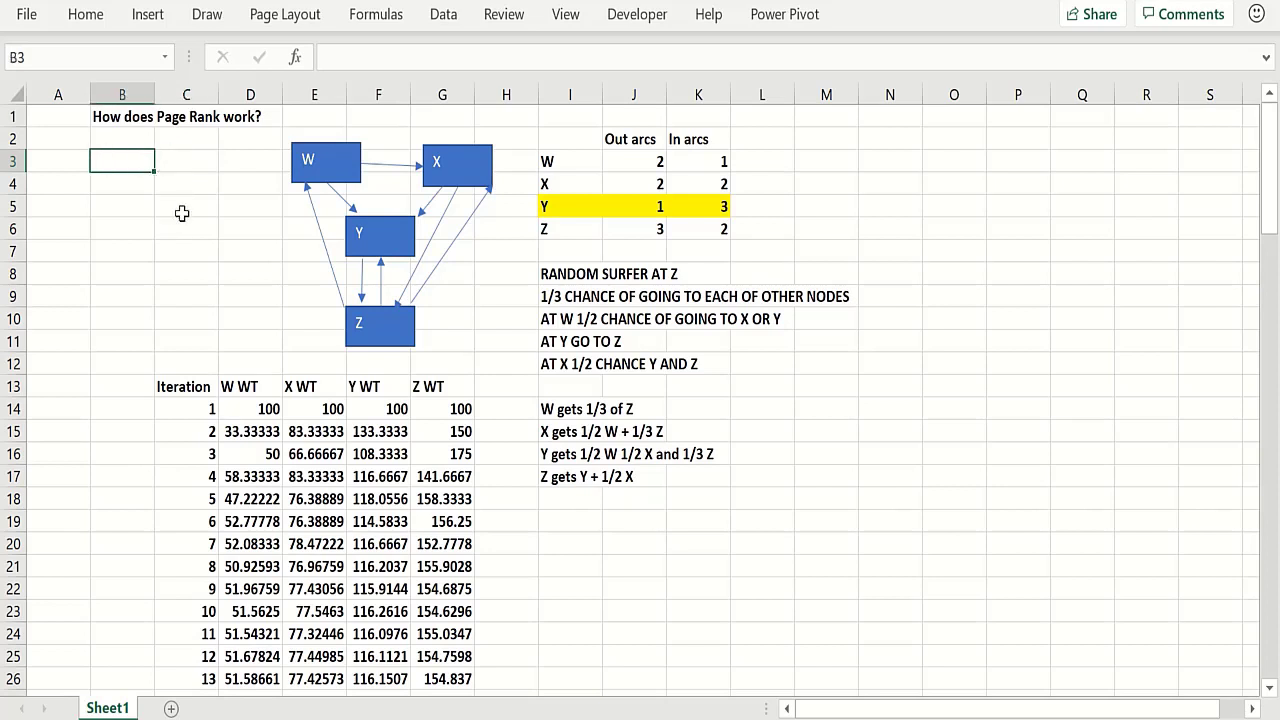
{"action": "left_click", "coordinate": [245, 226]}
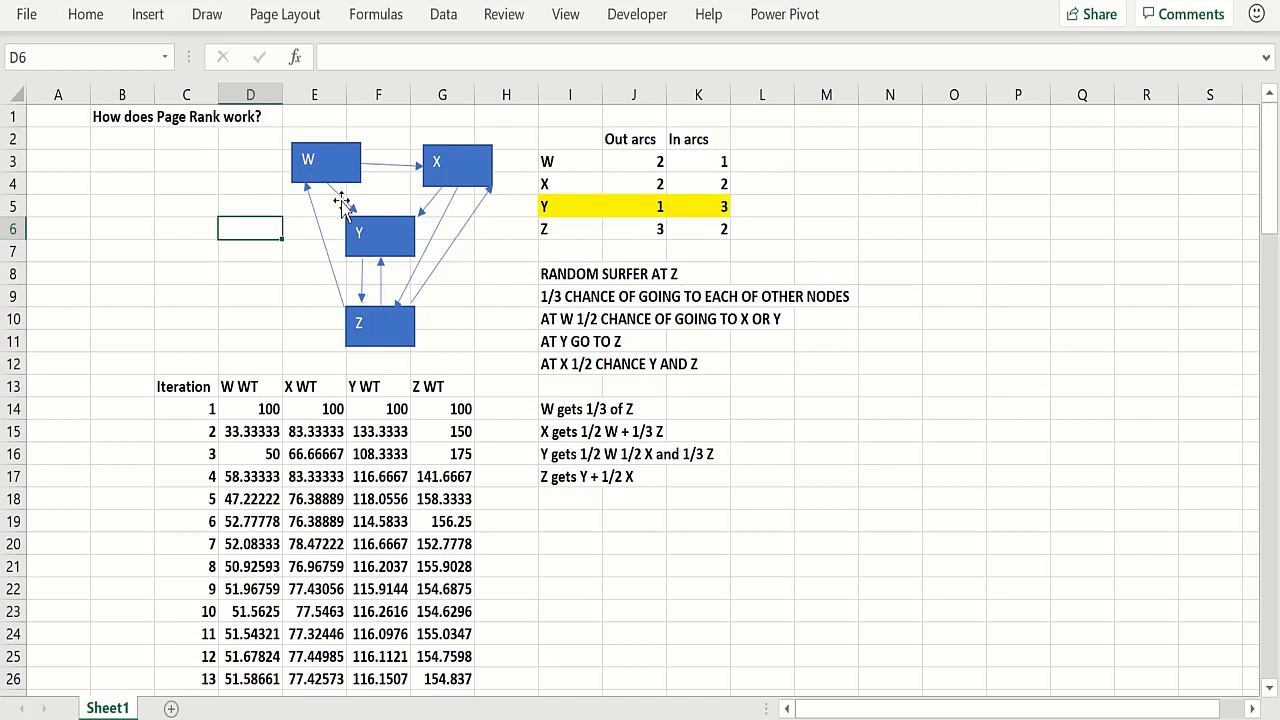
{"action": "left_click", "coordinate": [466, 261]}
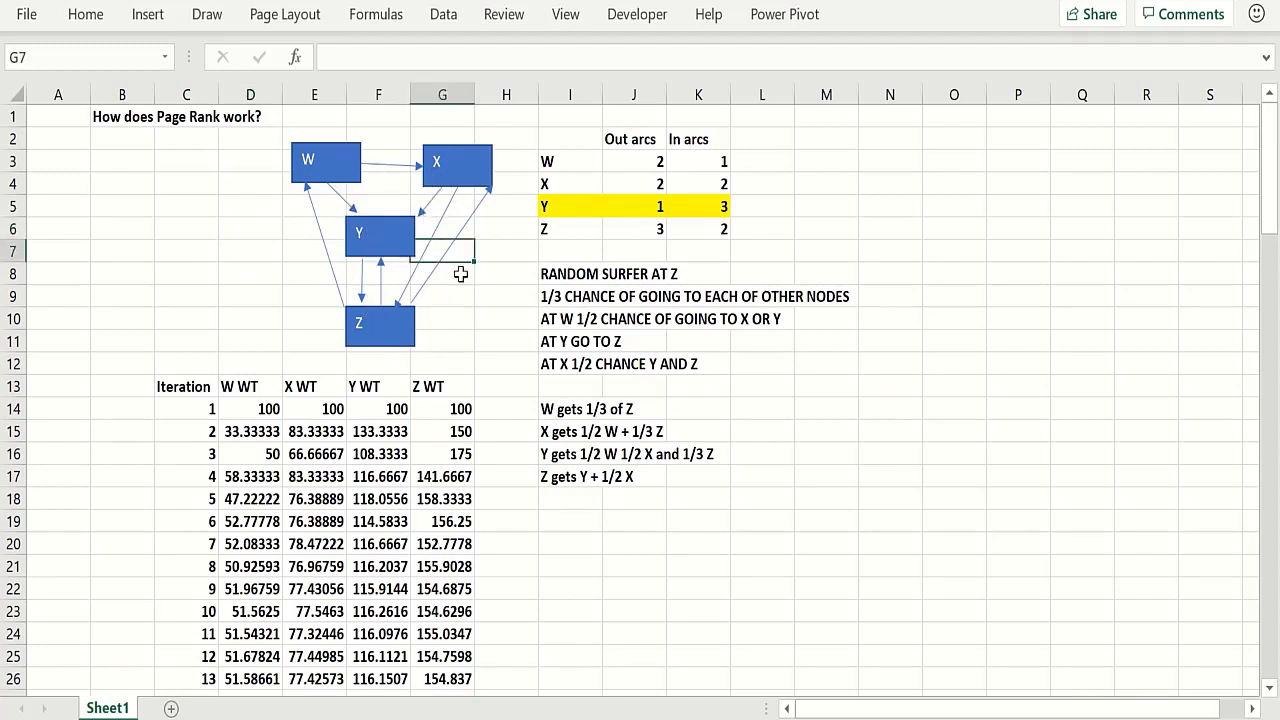
{"action": "left_click", "coordinate": [458, 315]}
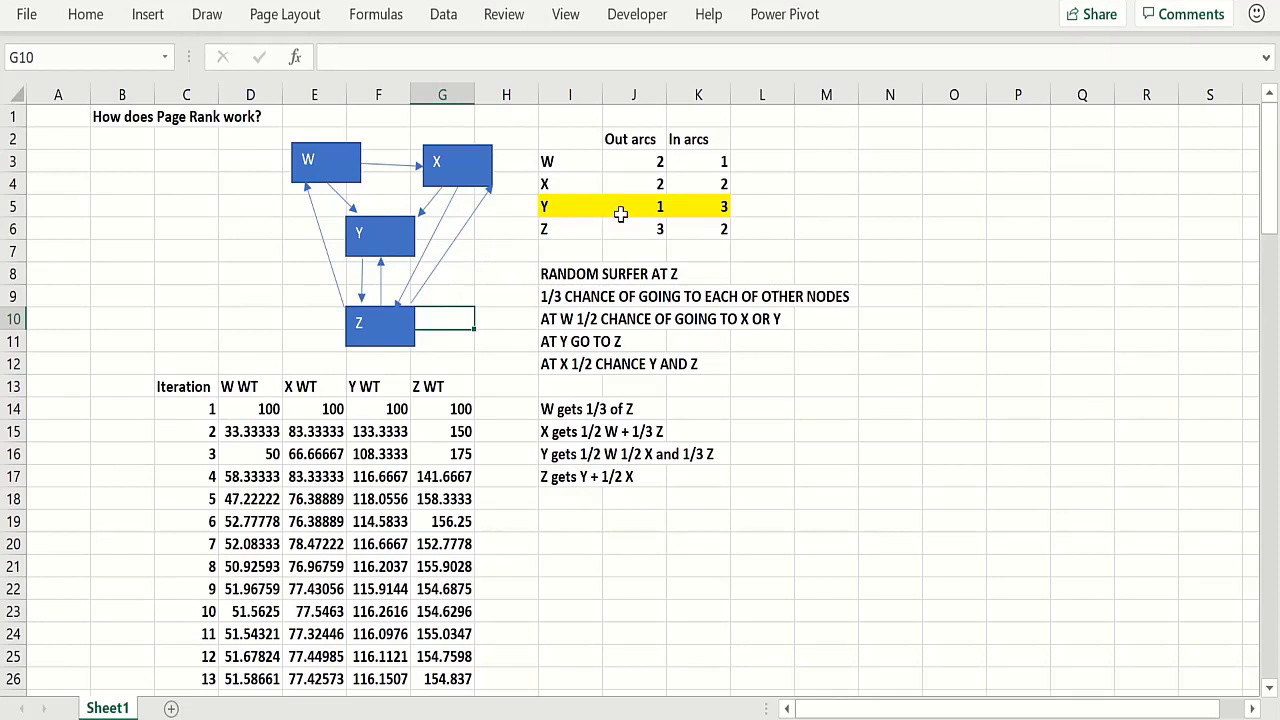
{"action": "left_click", "coordinate": [692, 204]}
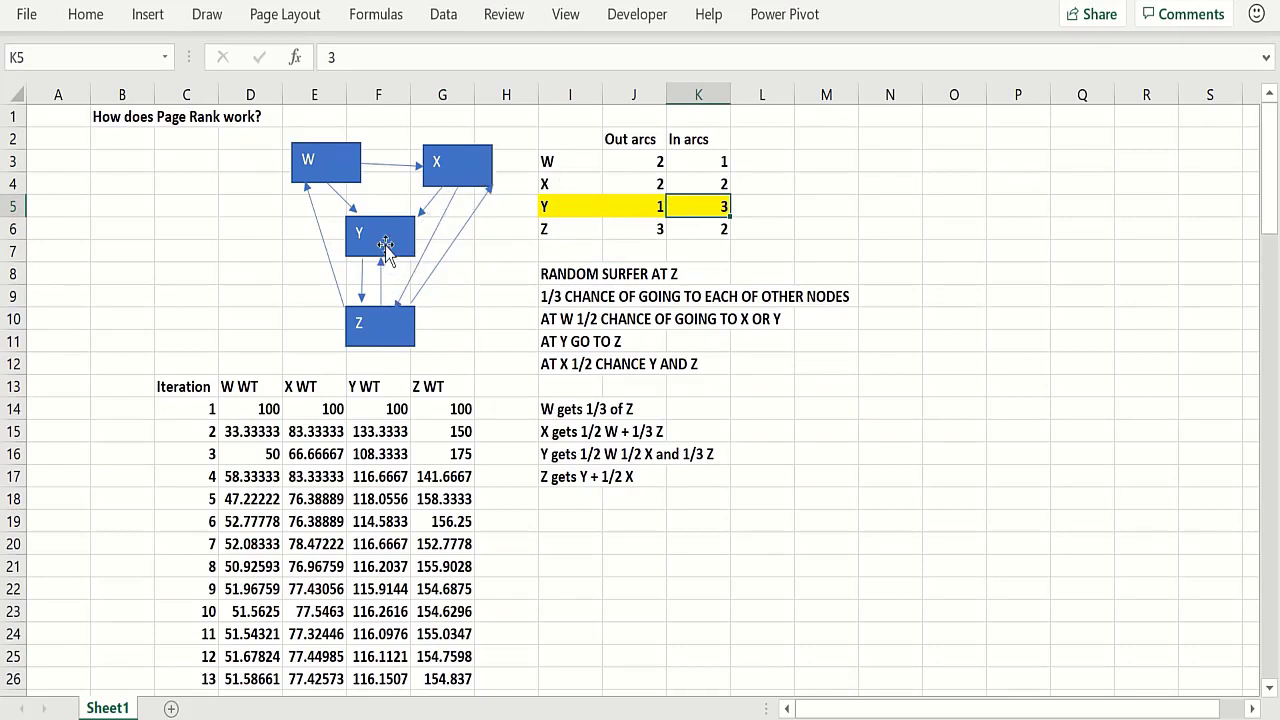
{"action": "left_click", "coordinate": [631, 206]}
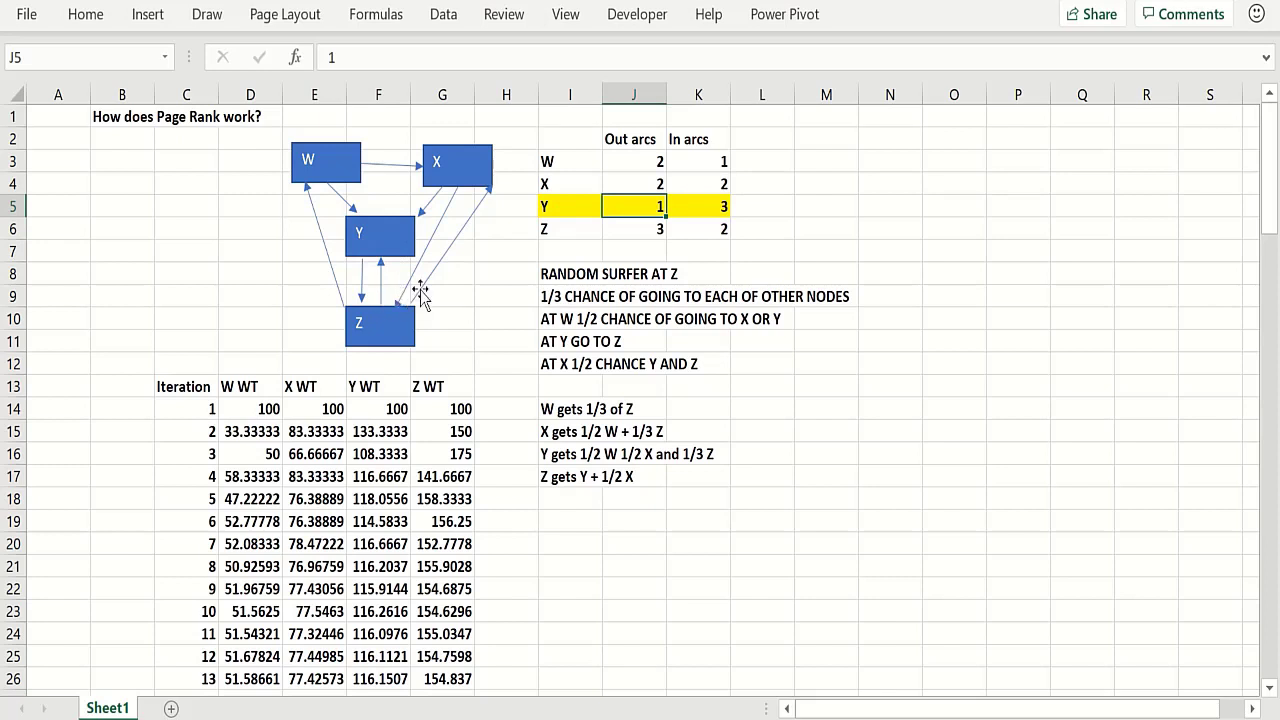
Step: Point out the random-surfer notes and W's rules, including W getting 1/3 of Z
{"action": "left_click", "coordinate": [478, 296]}
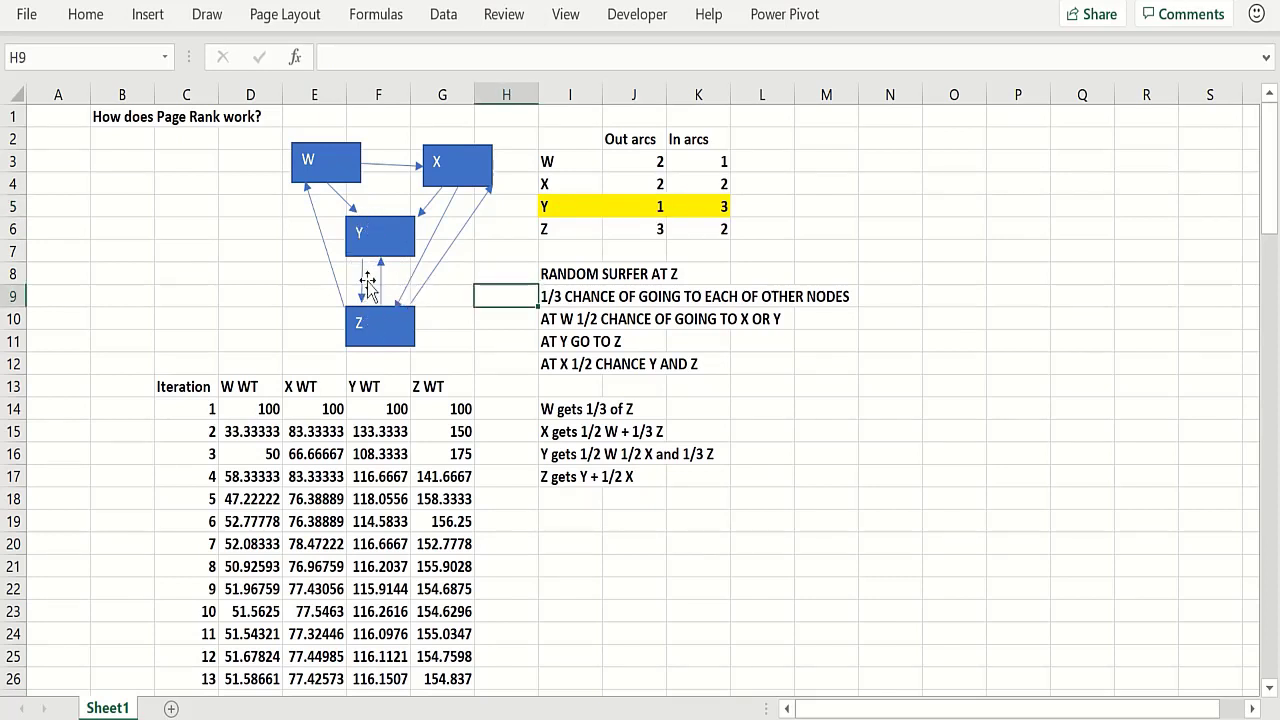
{"action": "left_click", "coordinate": [505, 327]}
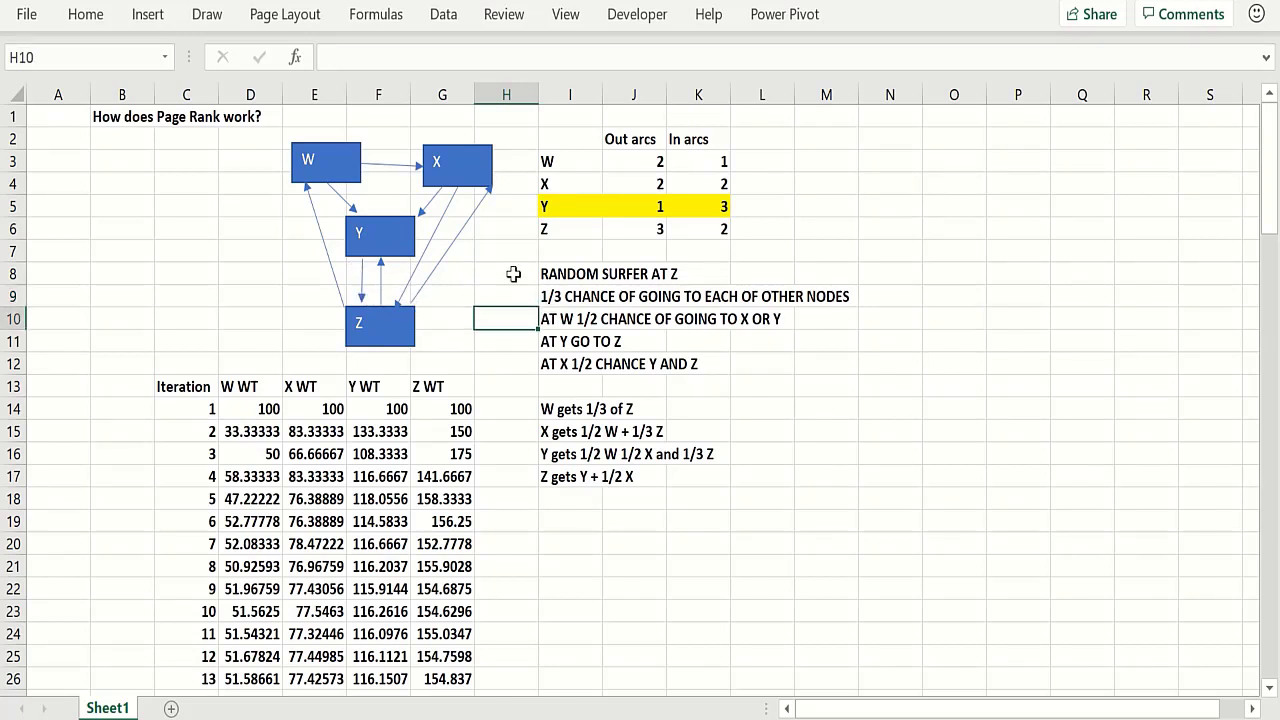
{"action": "left_click", "coordinate": [516, 275]}
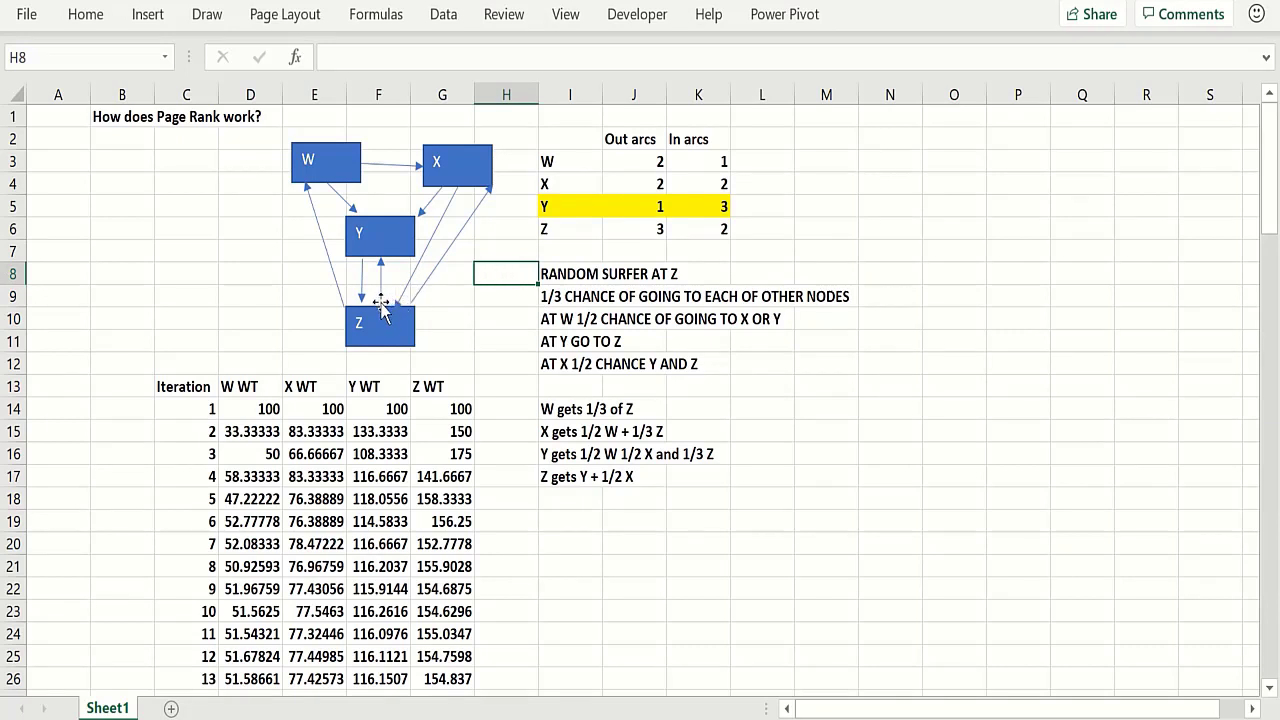
{"action": "left_click", "coordinate": [499, 317]}
{"action": "left_click", "coordinate": [524, 406]}
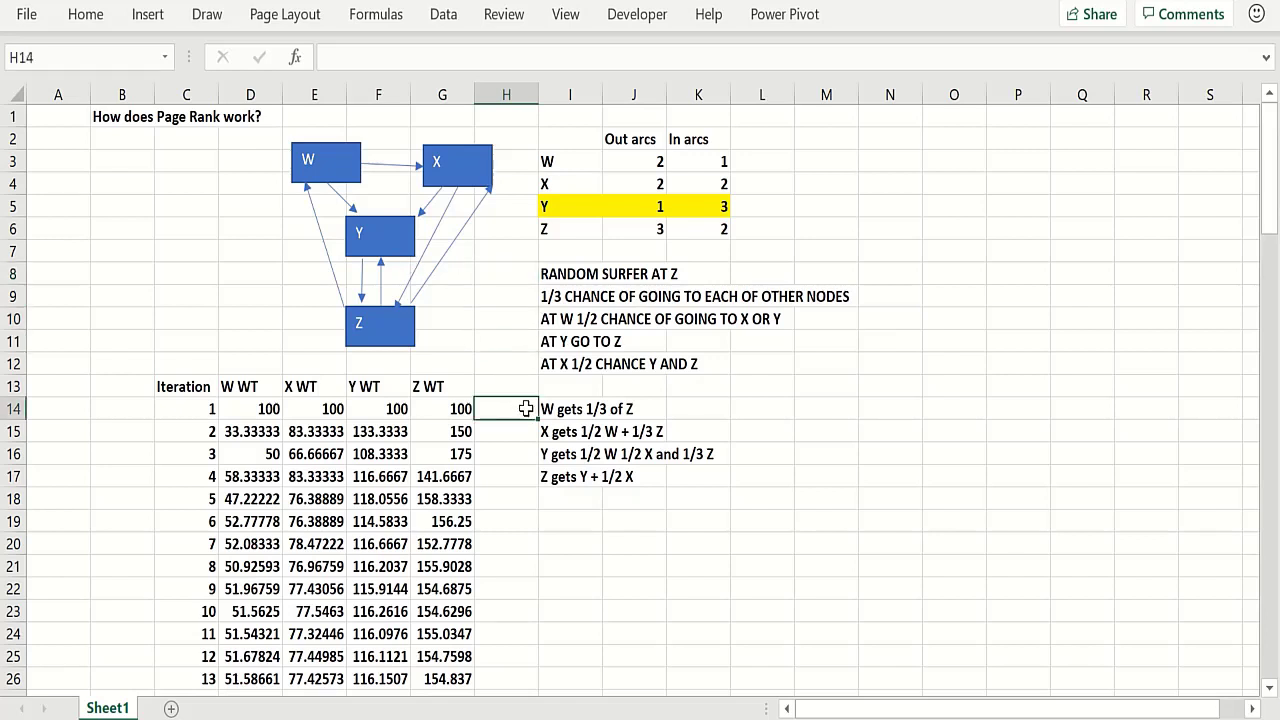
Step: Review the starting weights of W (100), X, Y and Z and W's second-weight formula
{"action": "left_click", "coordinate": [250, 409]}
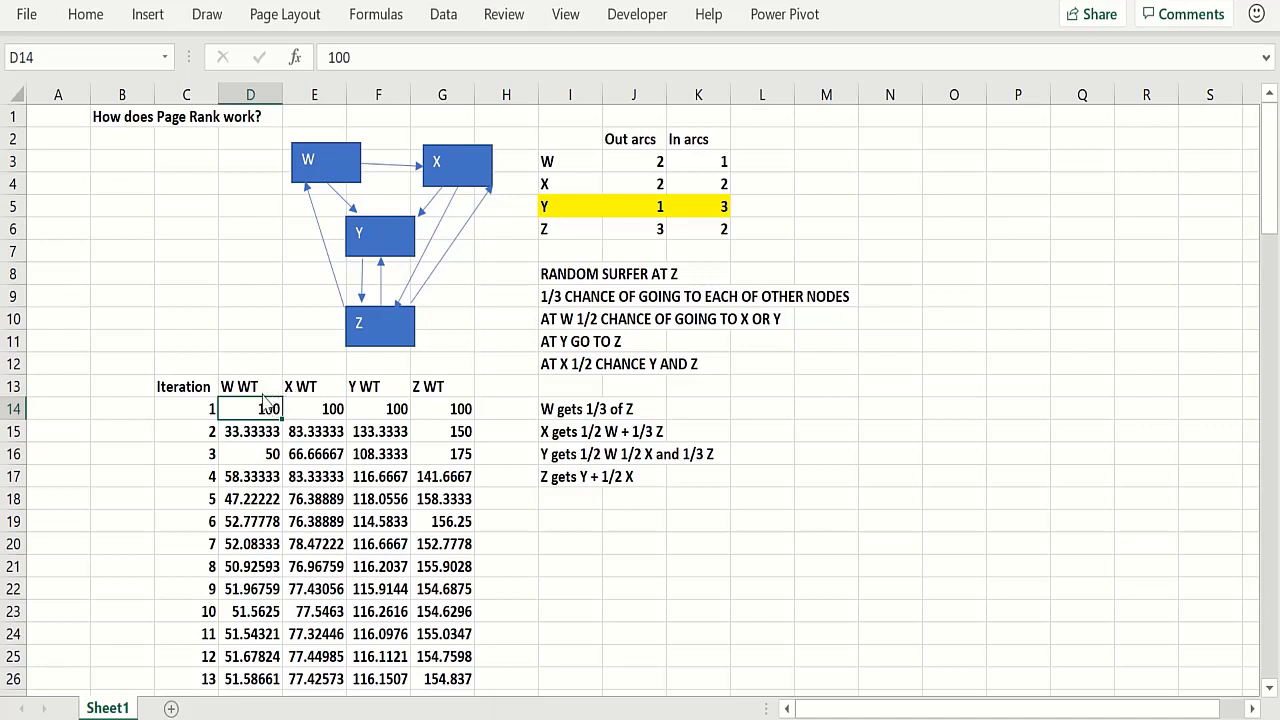
{"action": "left_click", "coordinate": [316, 409]}
{"action": "left_click", "coordinate": [385, 409]}
{"action": "left_click", "coordinate": [443, 409]}
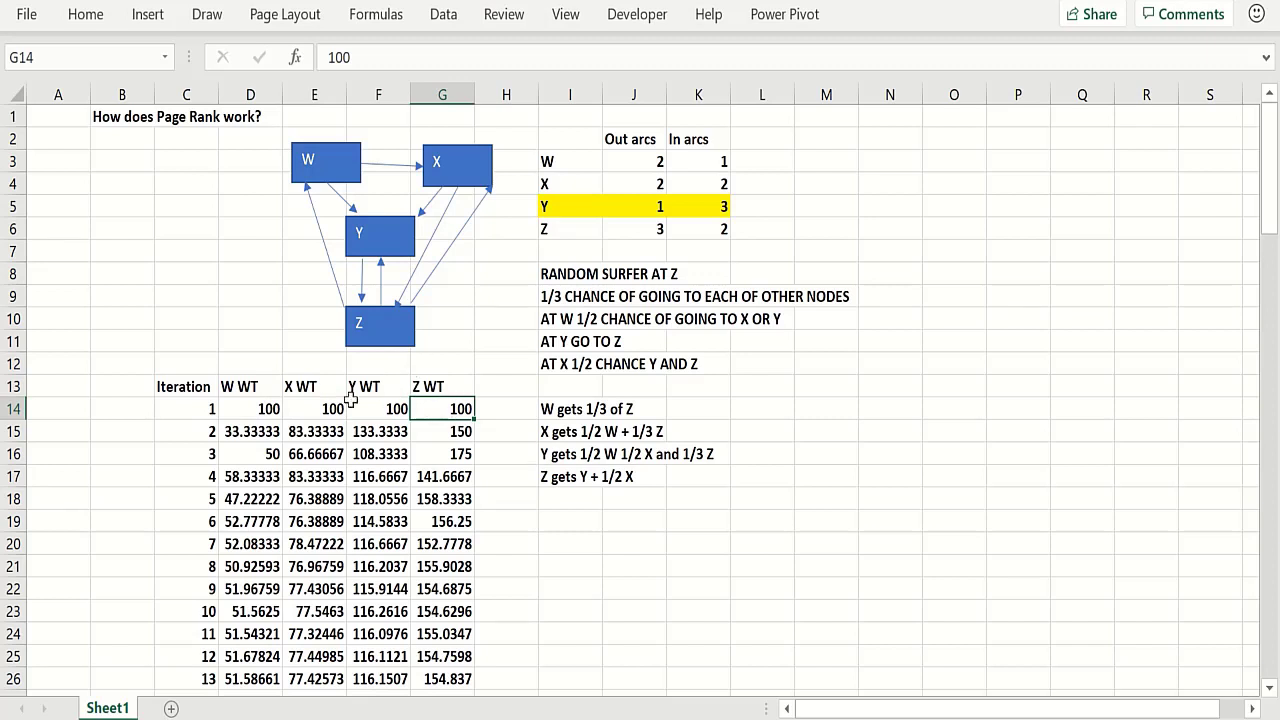
{"action": "left_click", "coordinate": [257, 431]}
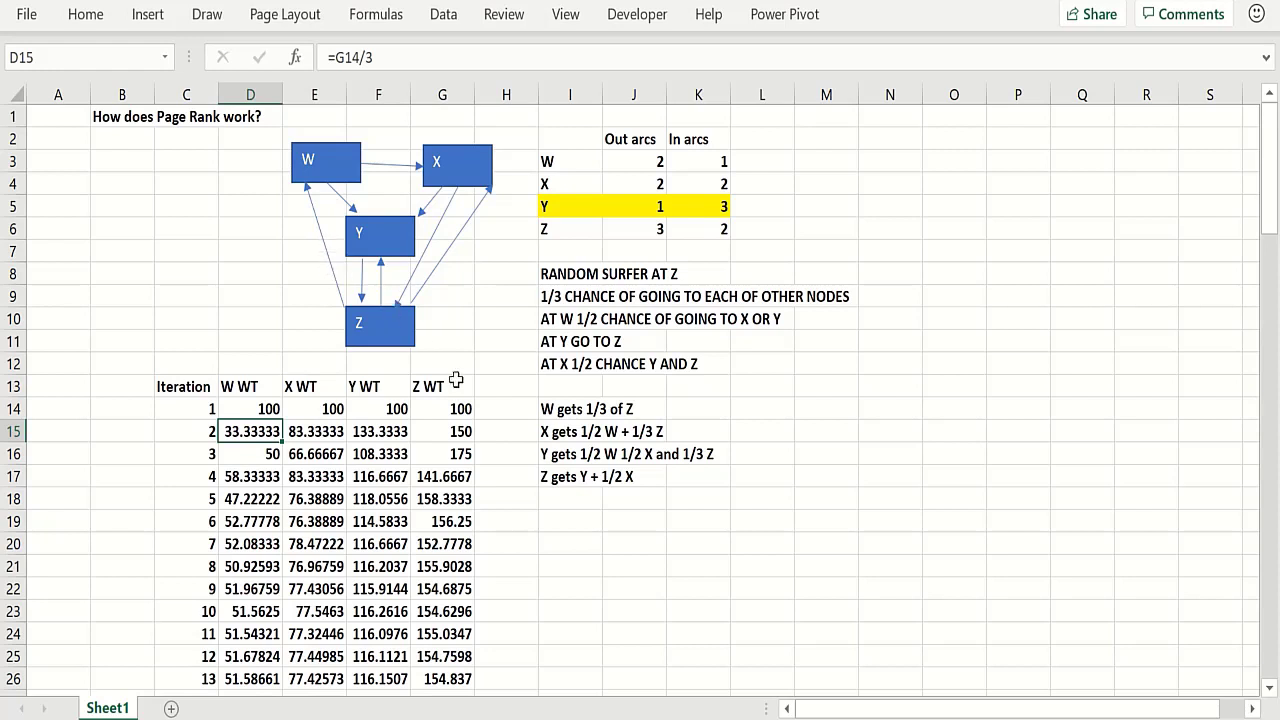
Step: Label I19 'W' and show D15's formula text (=G14/3) beside it with FORMULATEXT
{"action": "left_click", "coordinate": [566, 521]}
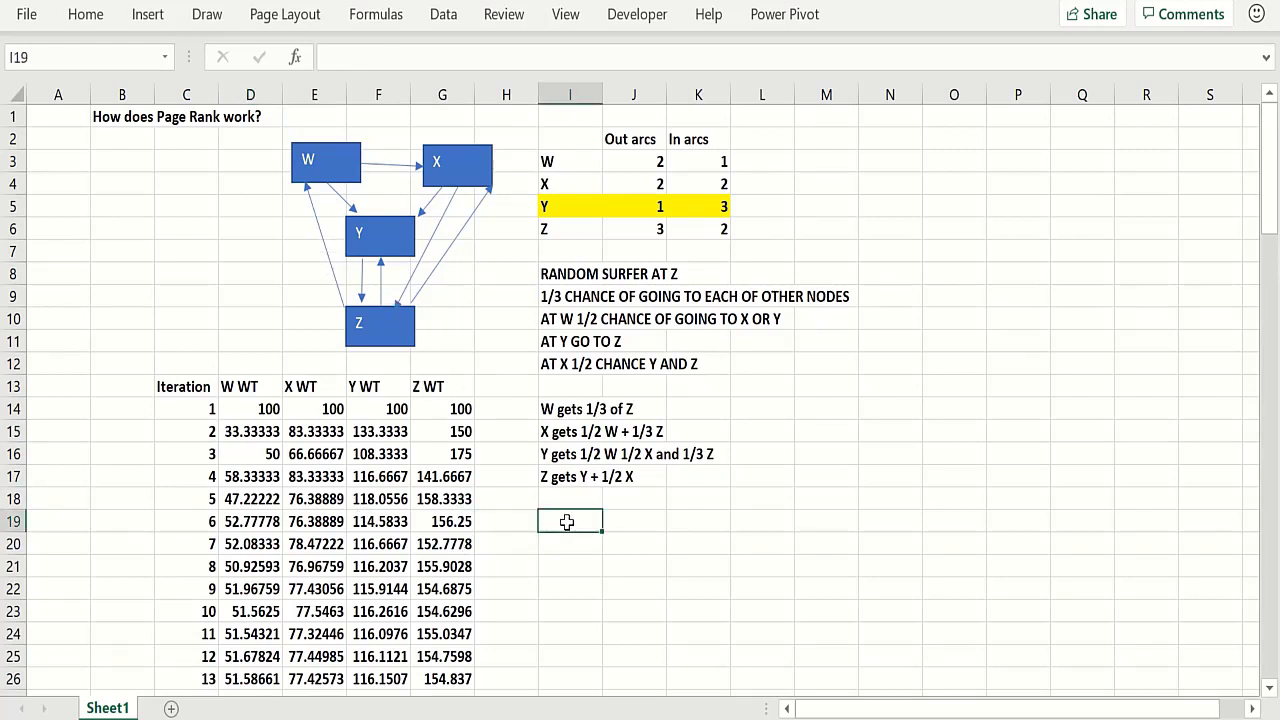
{"action": "type", "text": "W"}
{"action": "key", "text": "Tab"}
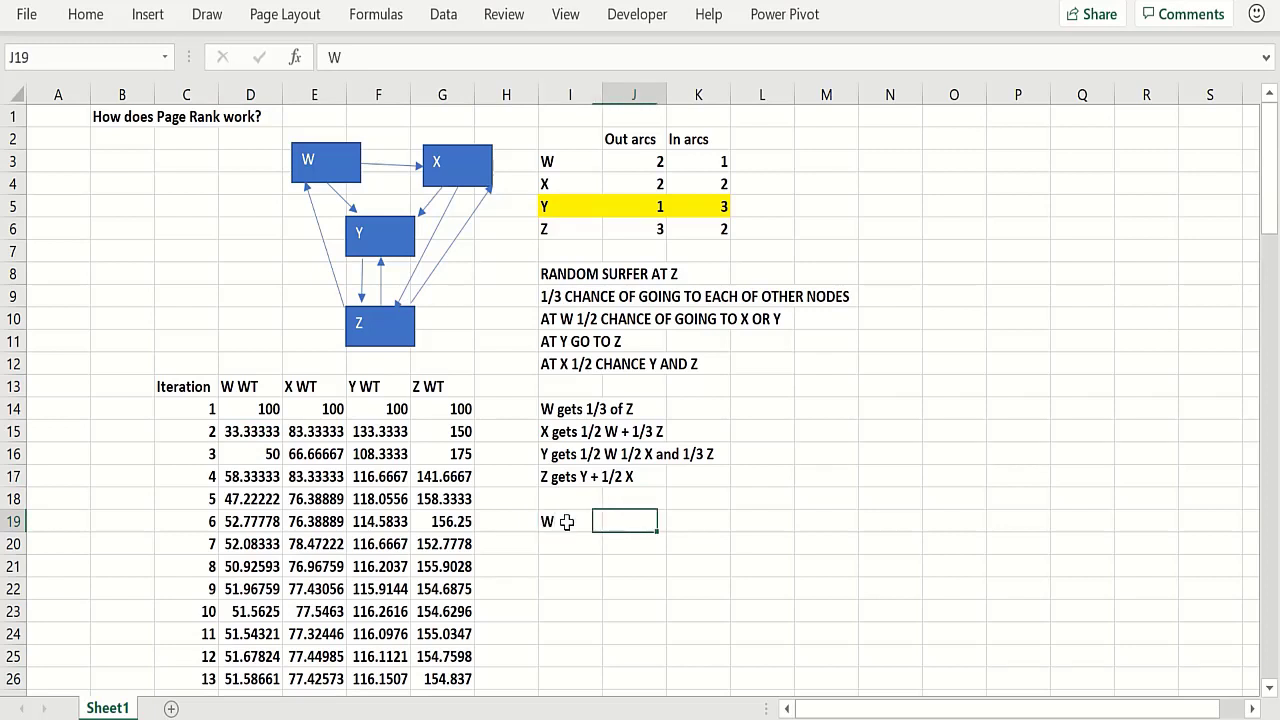
{"action": "type", "text": "=form"}
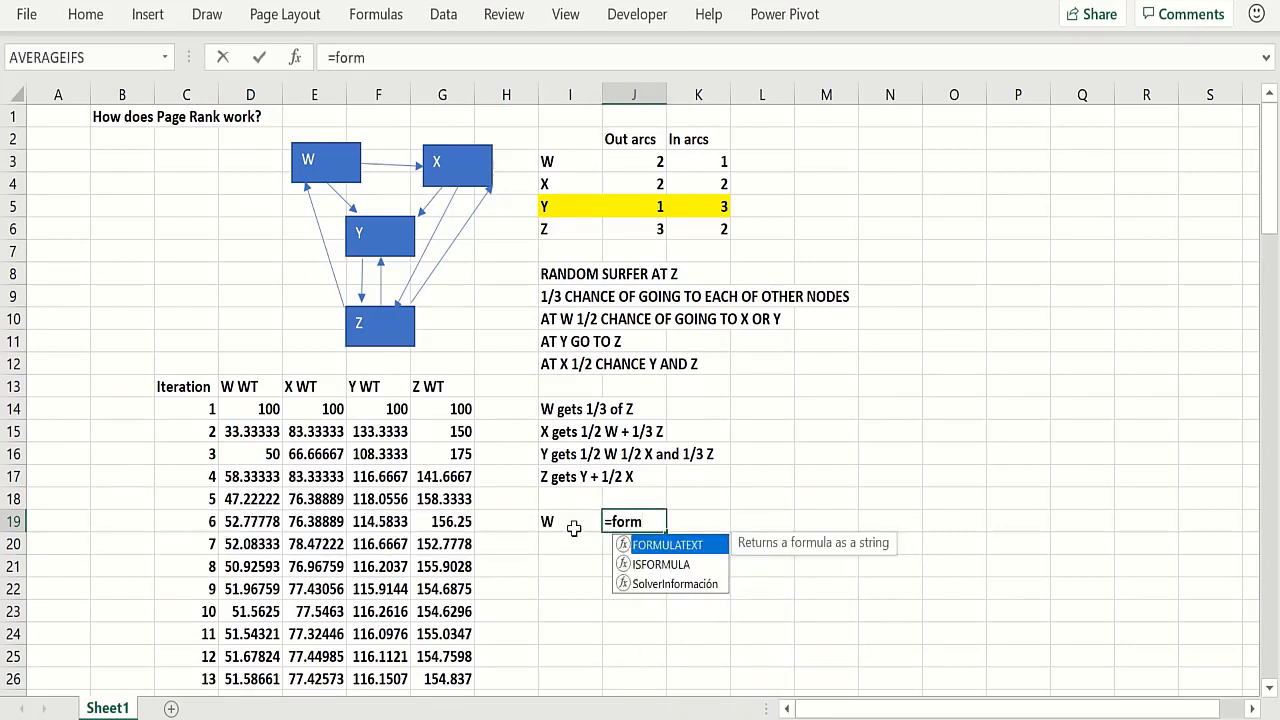
{"action": "double_click", "coordinate": [670, 545]}
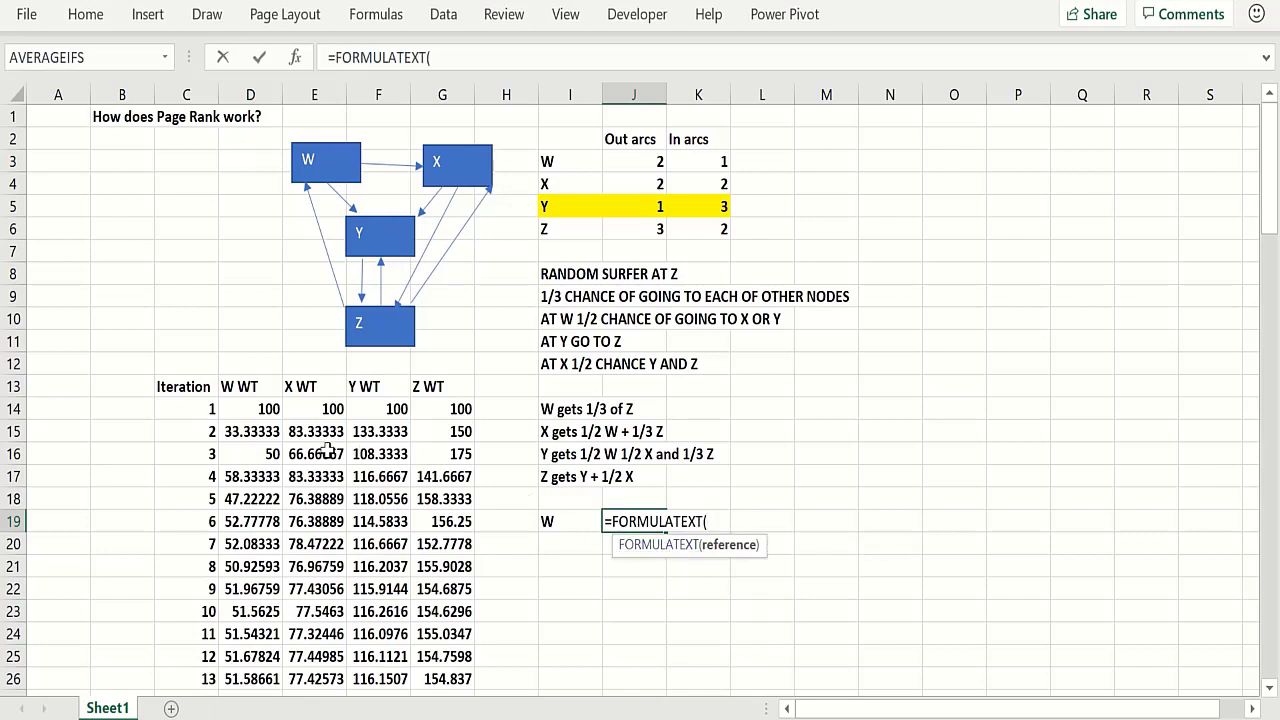
{"action": "left_click", "coordinate": [249, 432]}
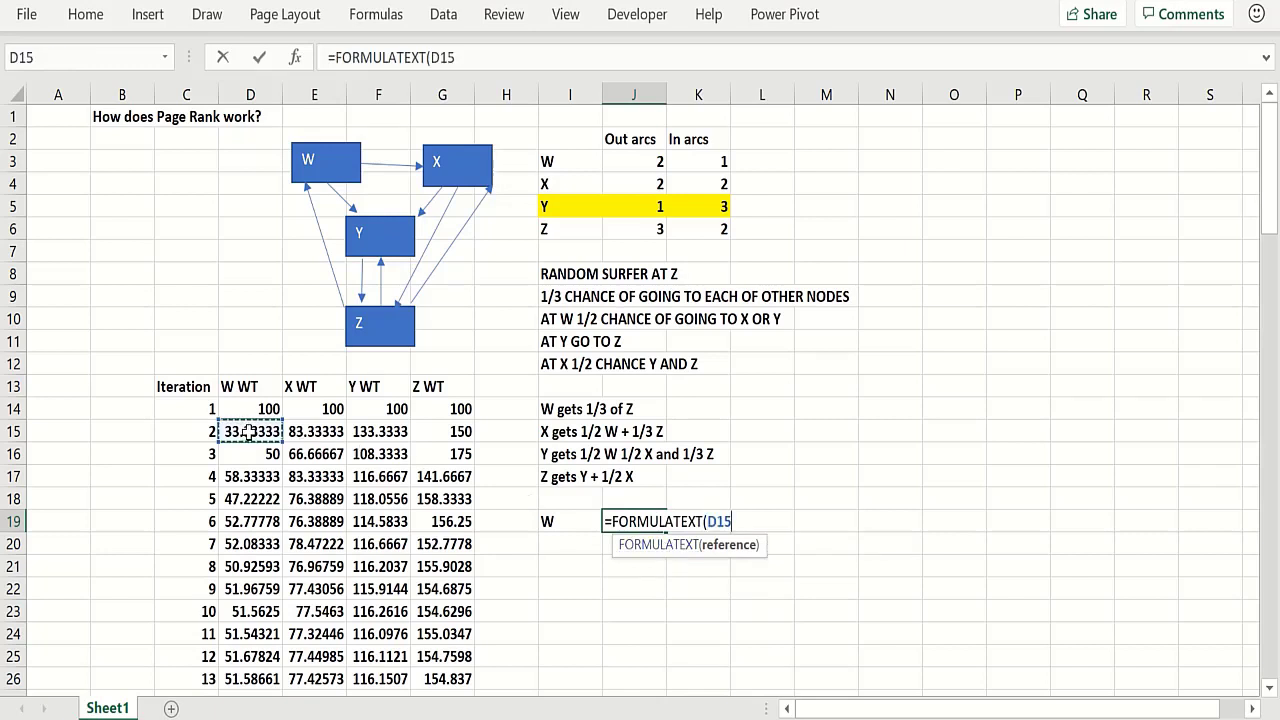
{"action": "type", "text": ")"}
{"action": "key", "text": "Return"}
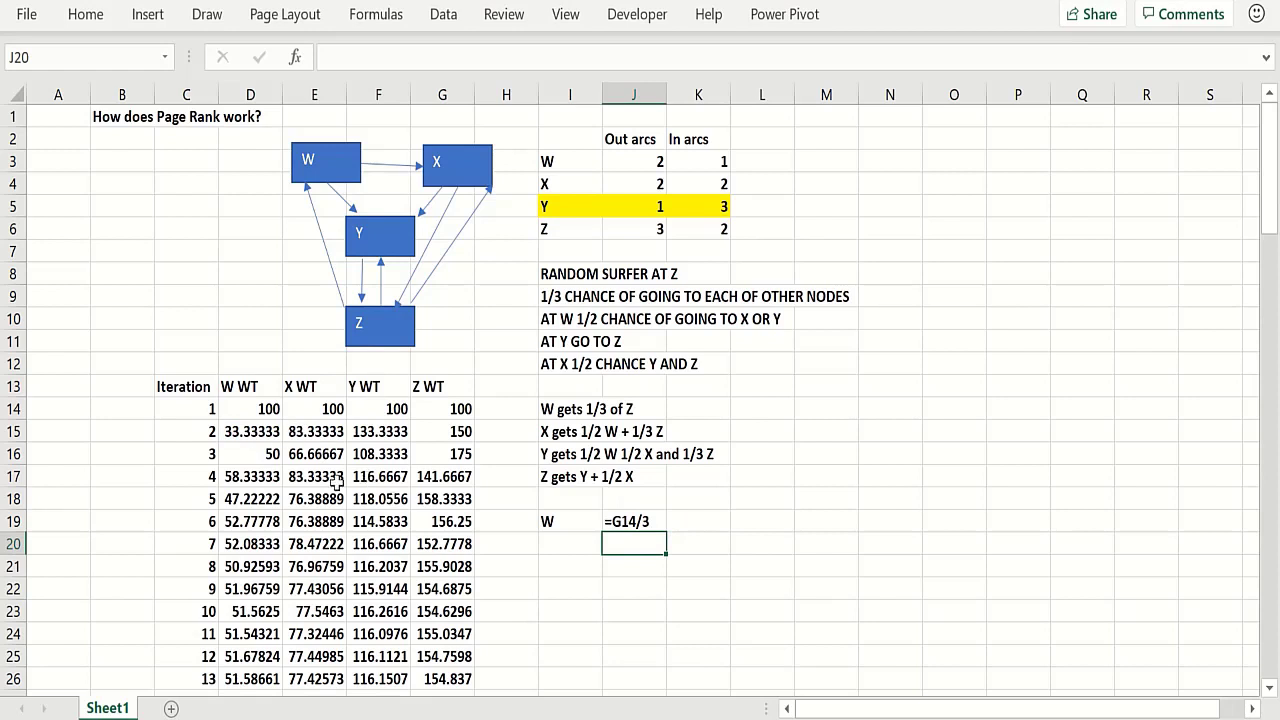
Step: Add the label 'X' in I20 beneath the W label
{"action": "left_click", "coordinate": [560, 544]}
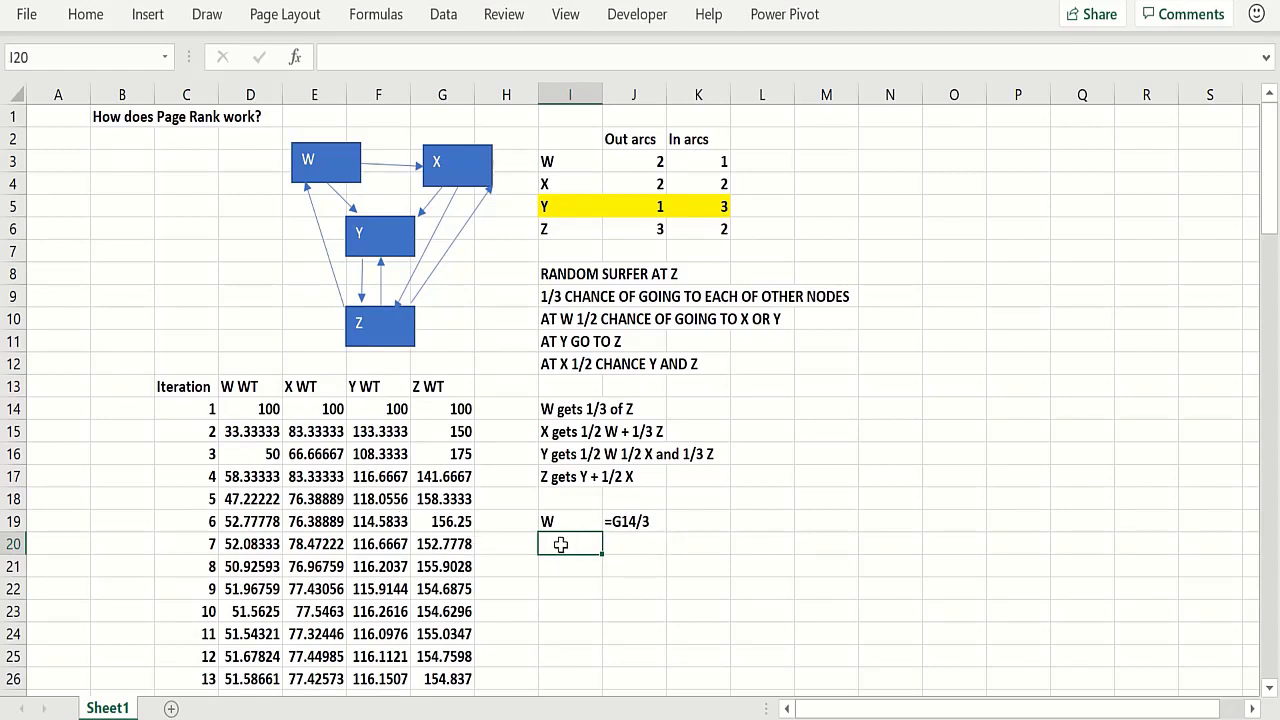
{"action": "type", "text": "X"}
{"action": "key", "text": "Tab"}
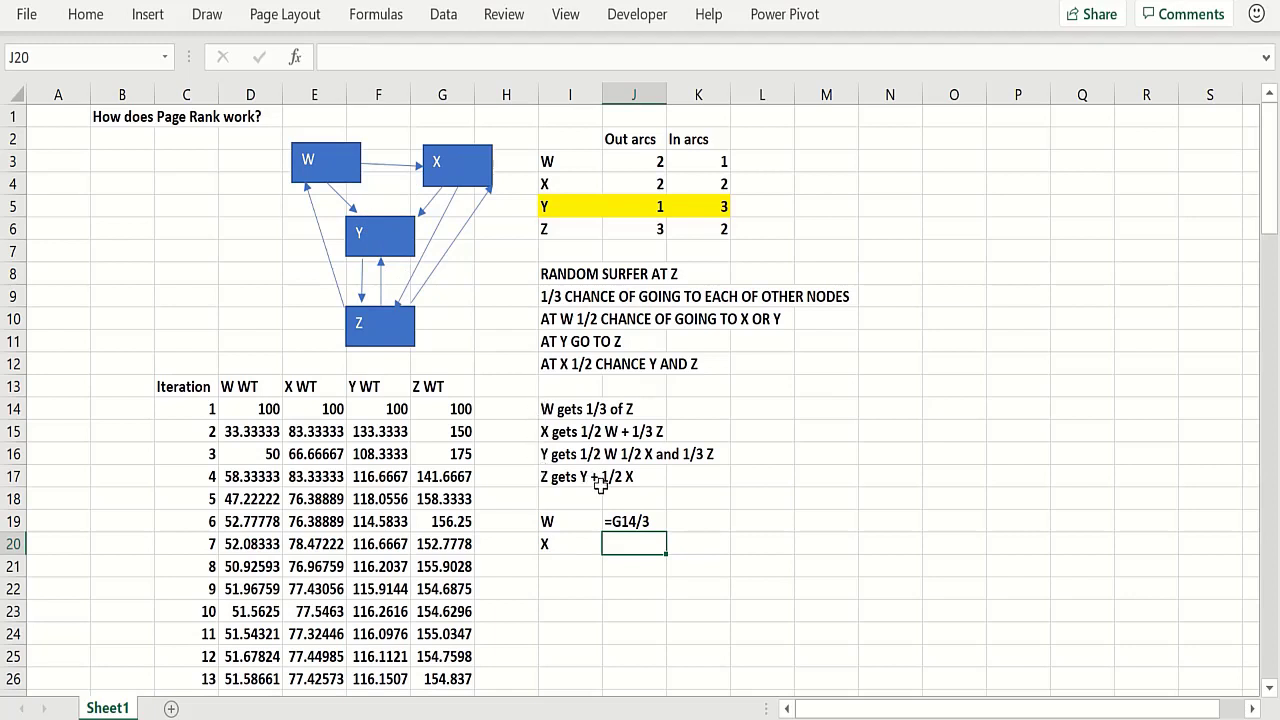
Step: Show E15's formula text (=D14/2+G14/3) in J20 using FORMULATEXT
{"action": "type", "text": "=form"}
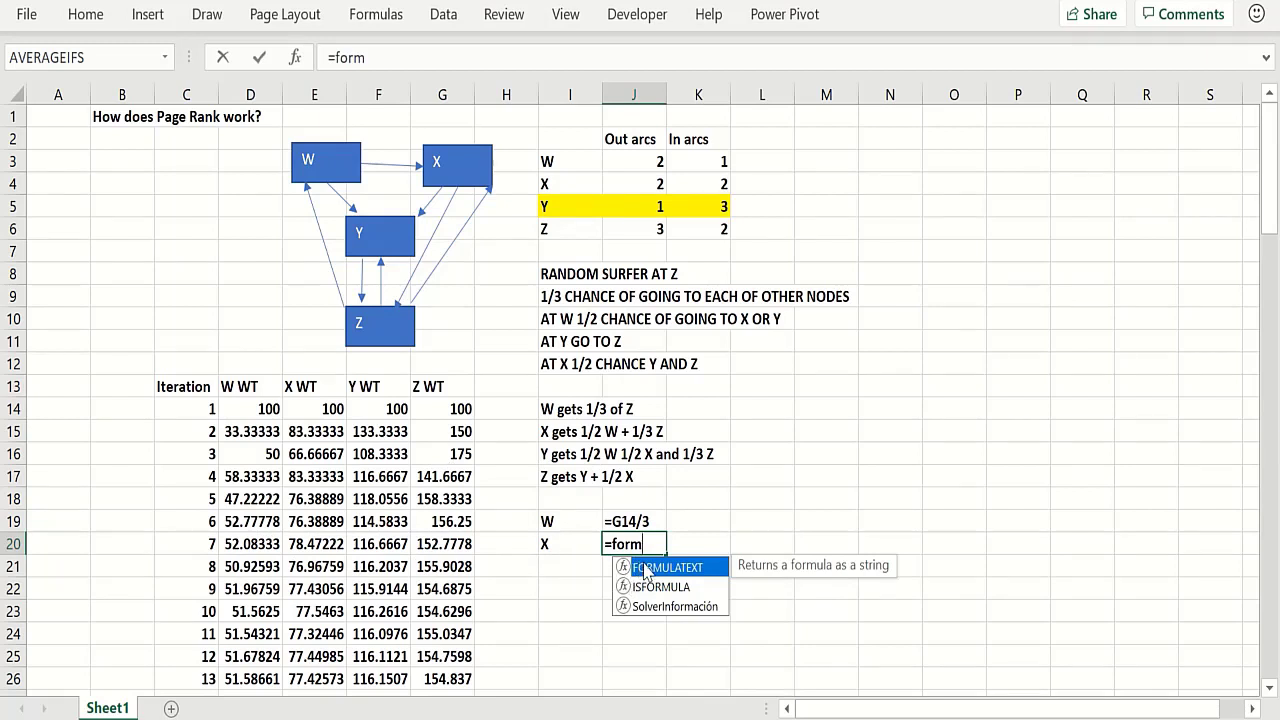
{"action": "double_click", "coordinate": [645, 571]}
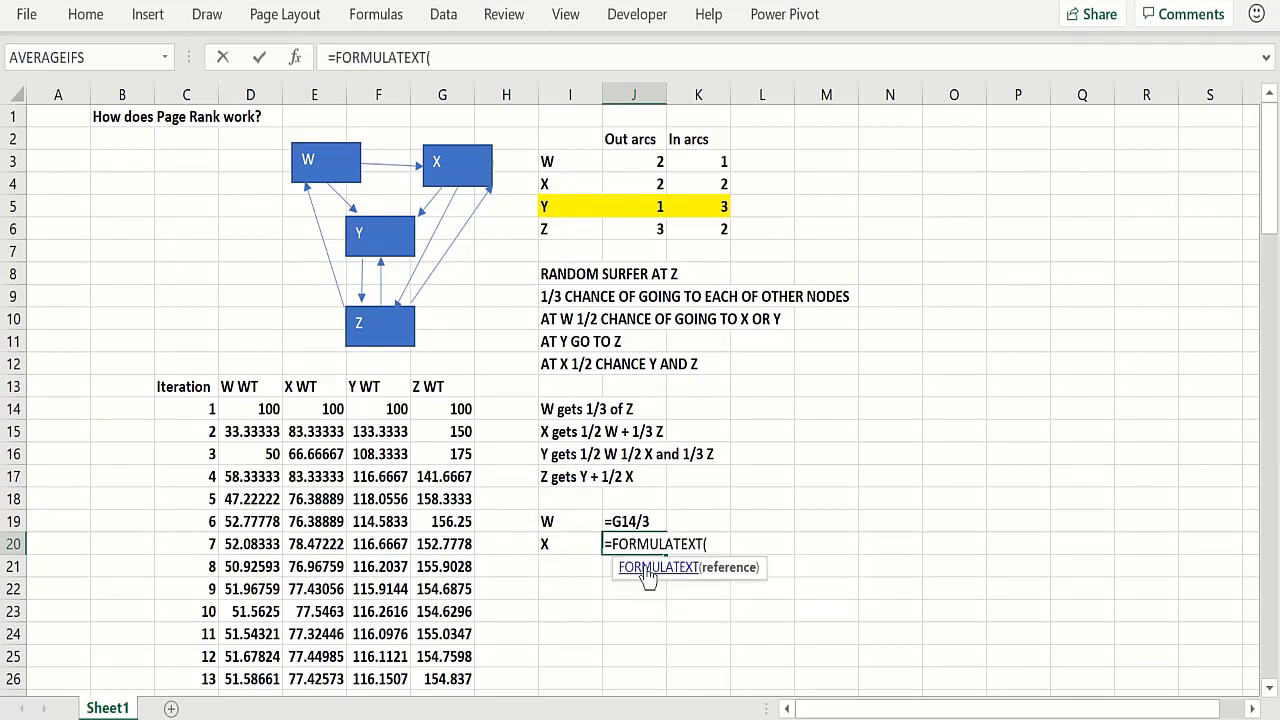
{"action": "left_click", "coordinate": [310, 428]}
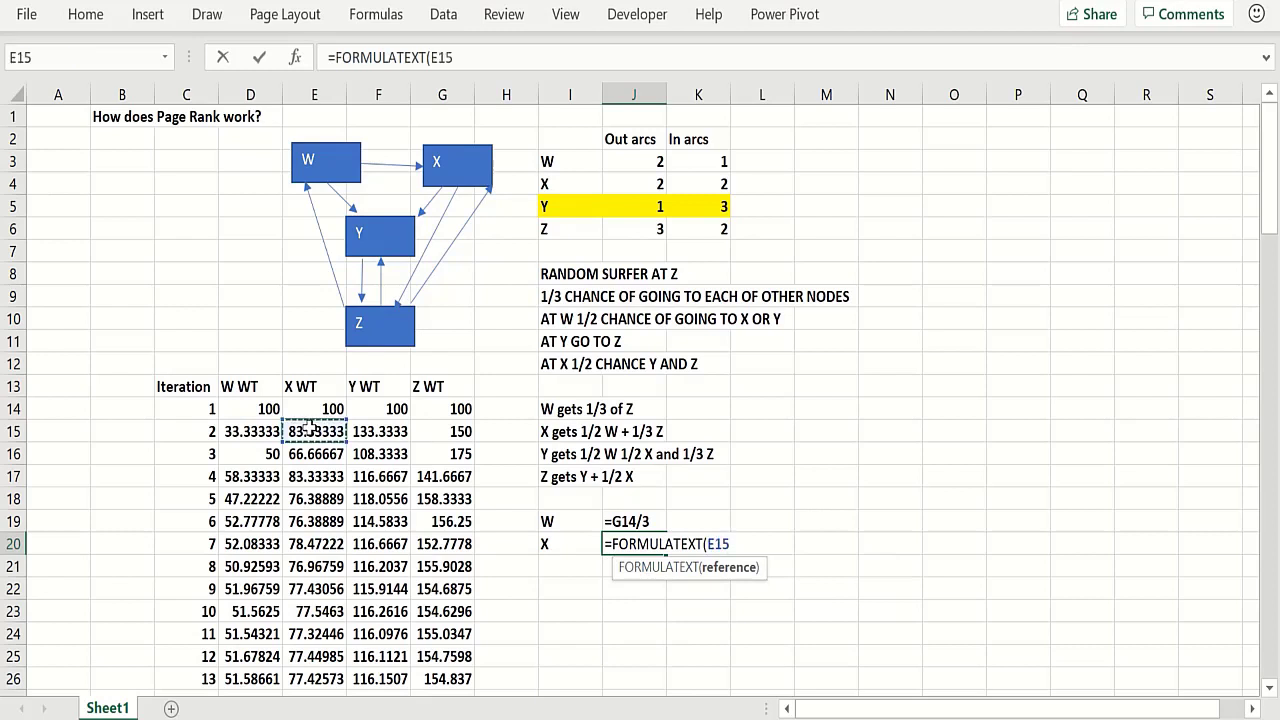
{"action": "type", "text": ")"}
{"action": "key", "text": "Return"}
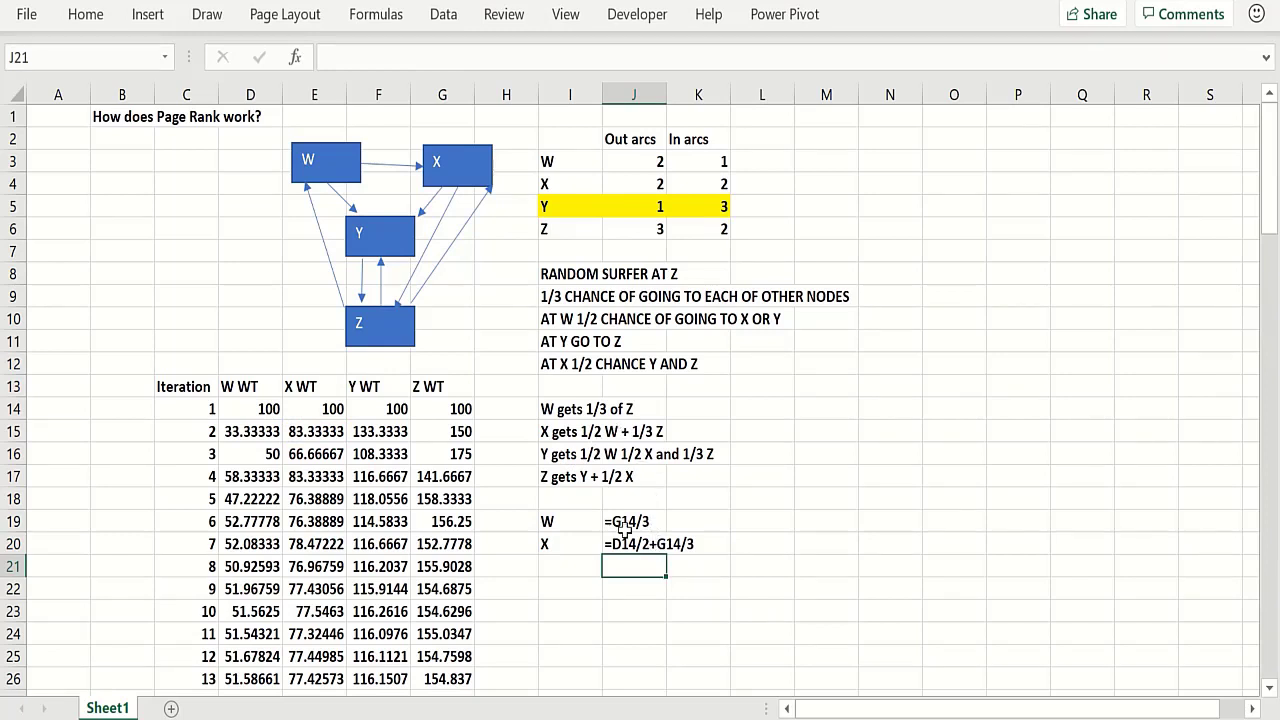
Step: Add the label 'Y' in I21
{"action": "left_click", "coordinate": [570, 565]}
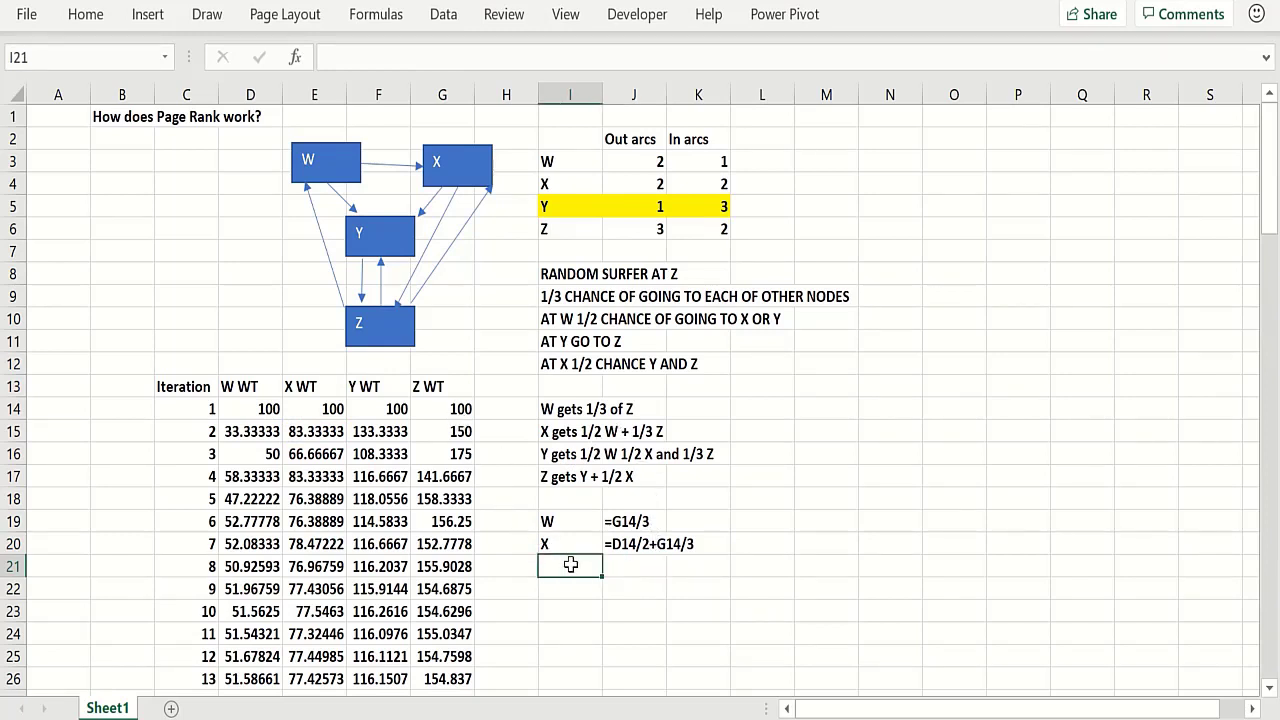
{"action": "type", "text": "Y"}
{"action": "key", "text": "Return"}
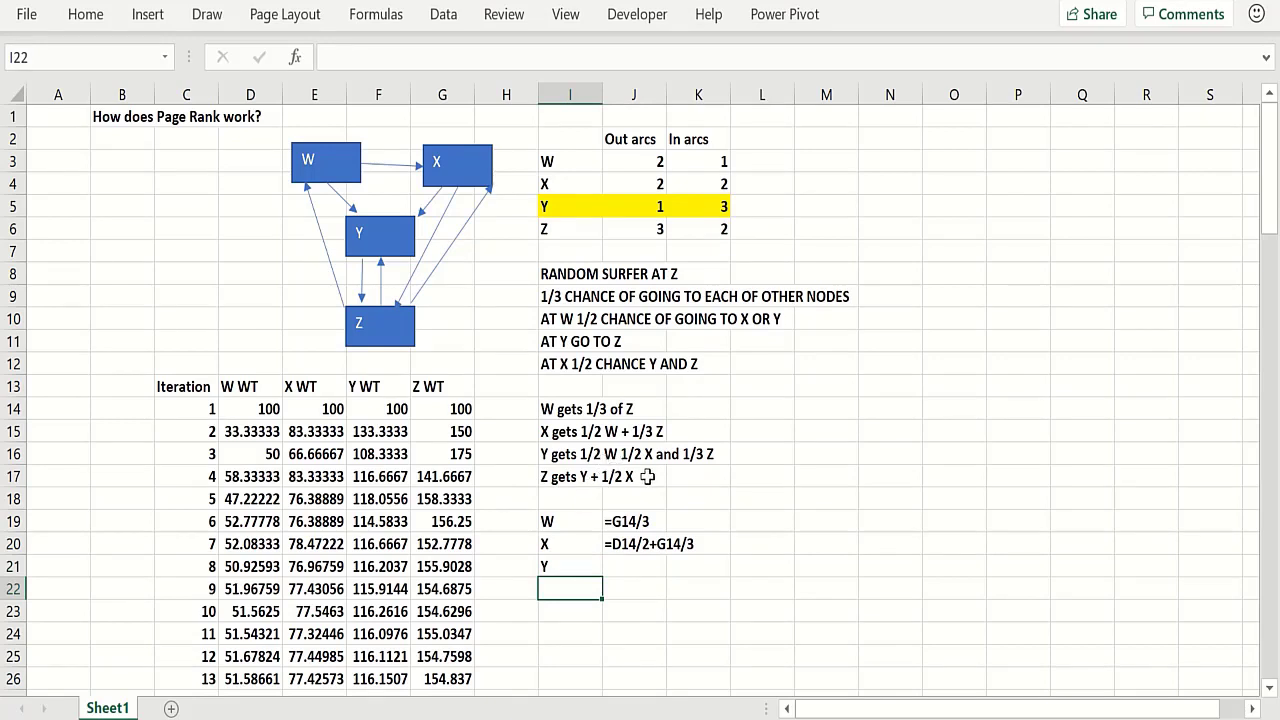
Step: Enter =FORMULATEXT(F15) in J21 to show Y's formula =D14/2+E14/2+G14/3
{"action": "left_click", "coordinate": [633, 561]}
{"action": "type", "text": "=form"}
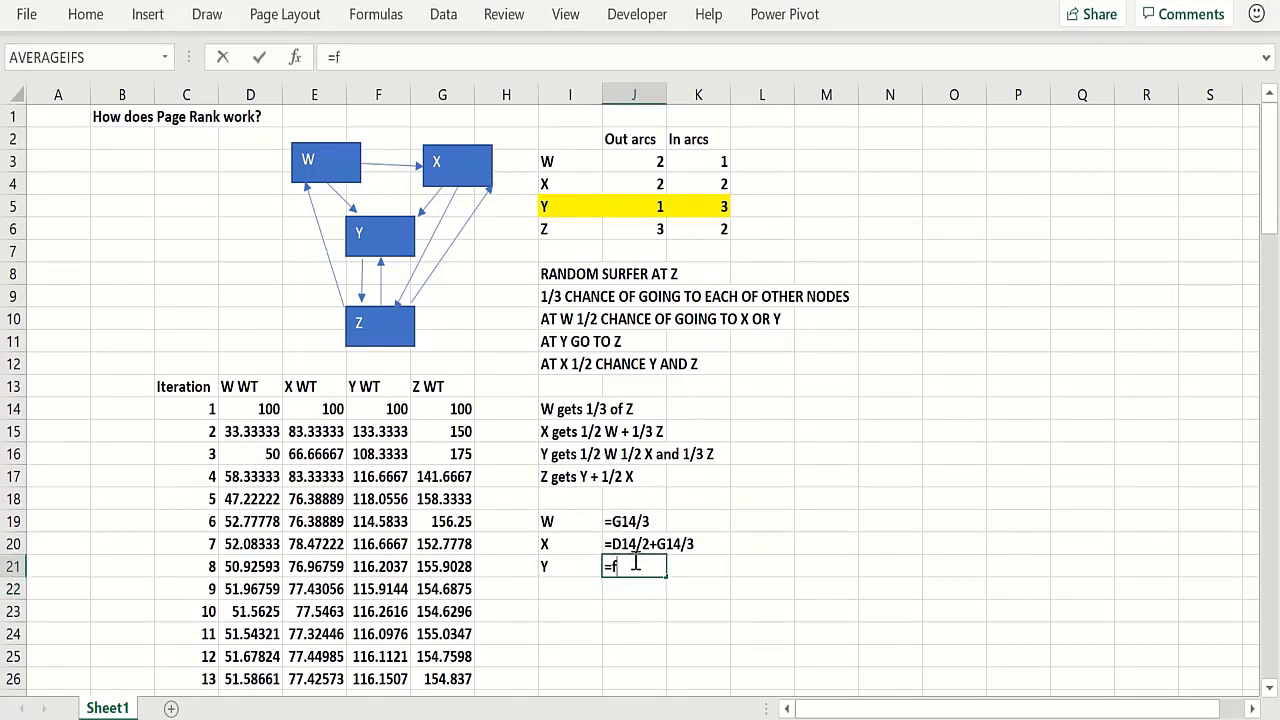
{"action": "double_click", "coordinate": [650, 590]}
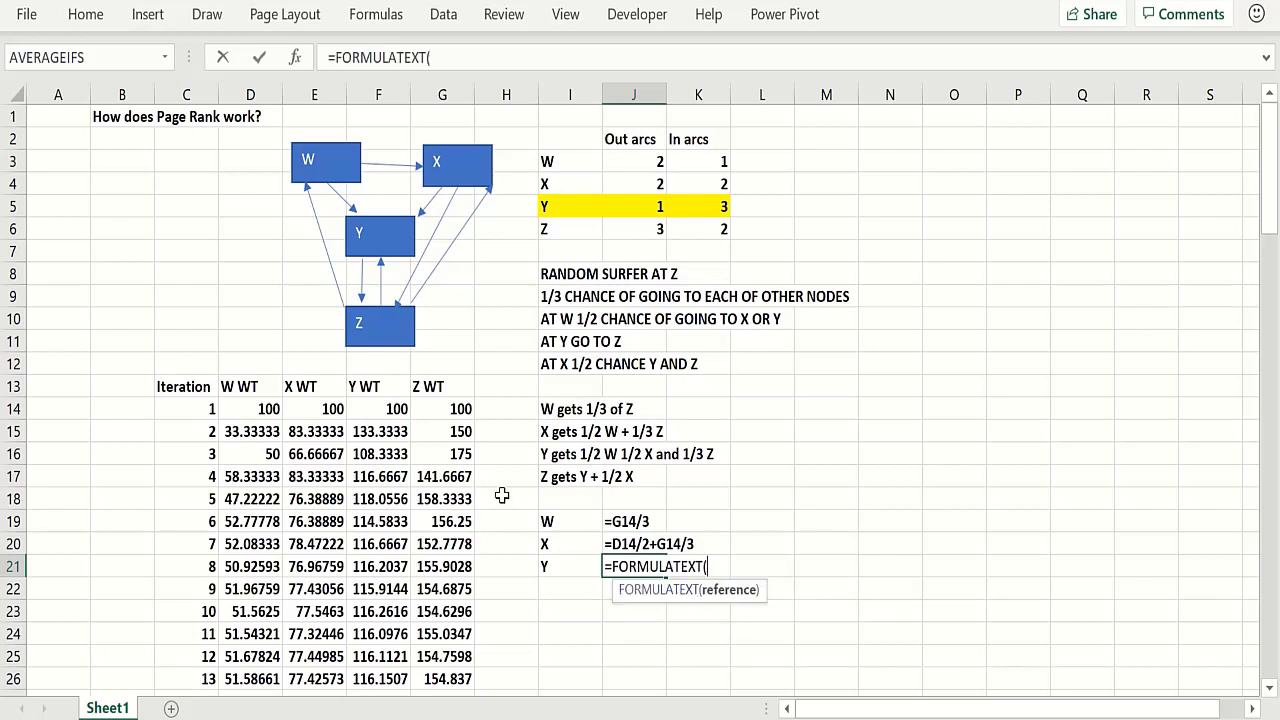
{"action": "left_click", "coordinate": [381, 431]}
{"action": "key", "text": "Return"}
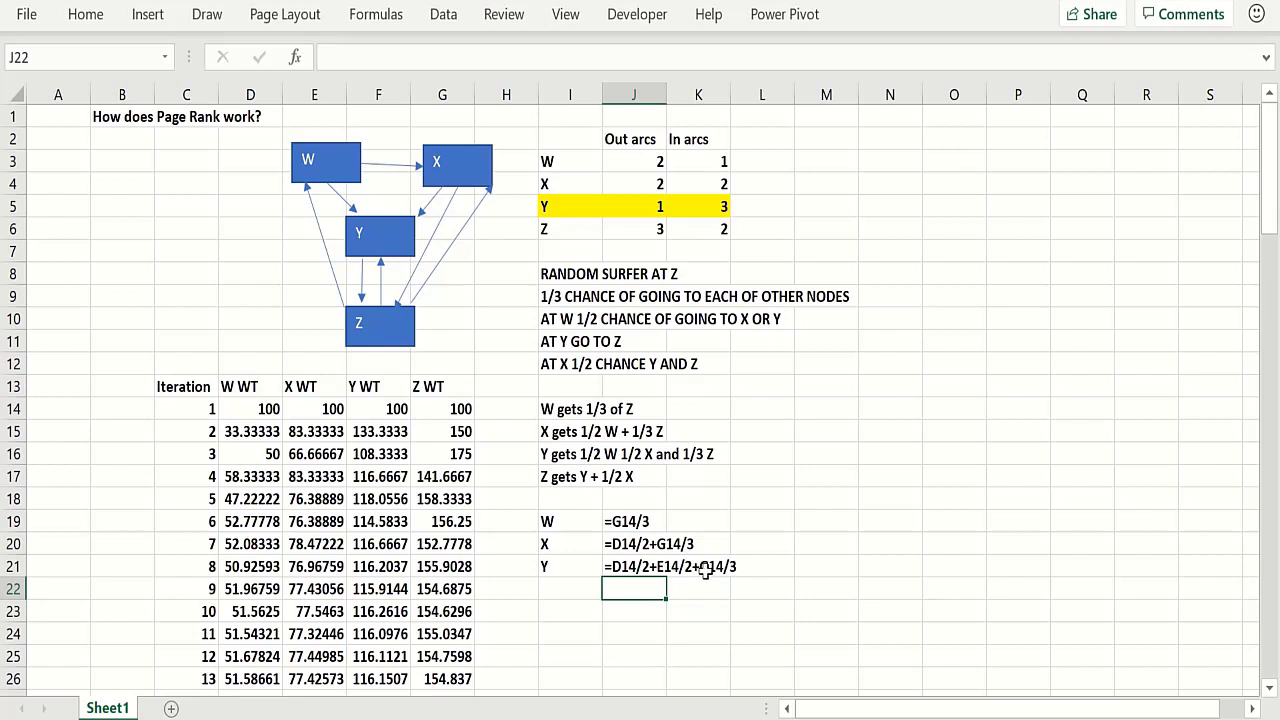
{"action": "left_click", "coordinate": [583, 588]}
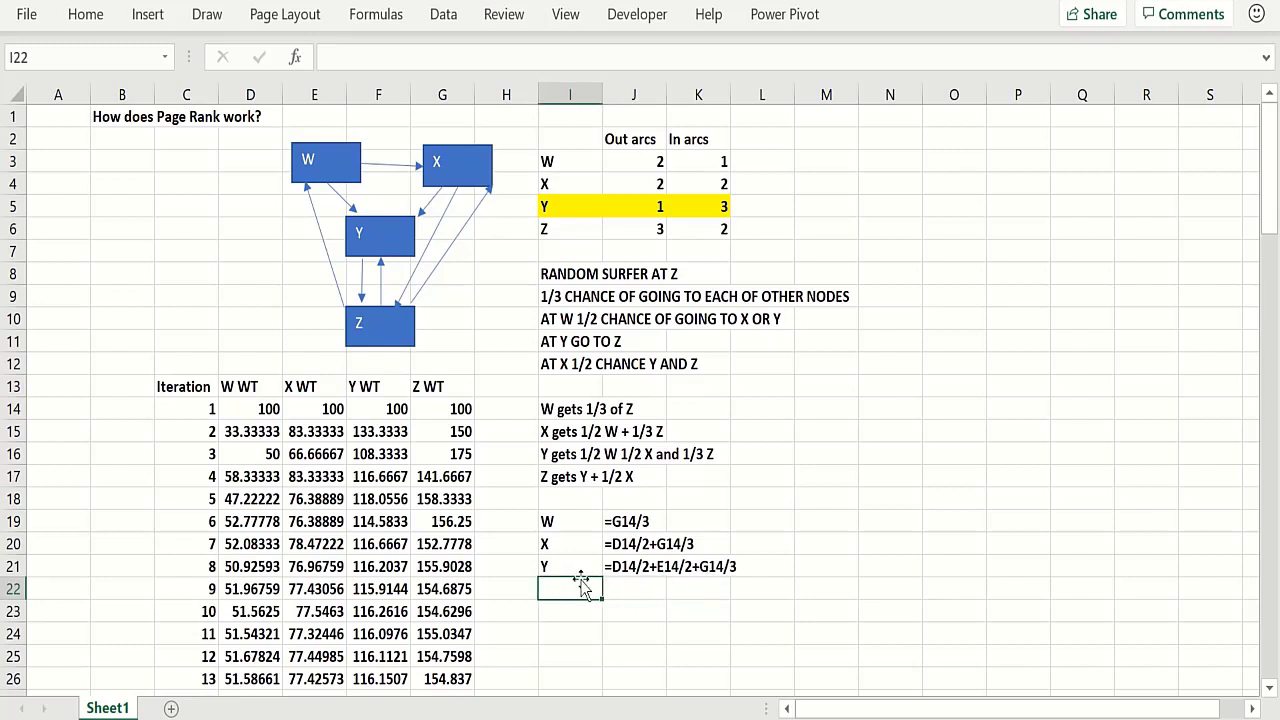
Step: Add the label 'Z' in I22 and check the Z weight formula in G15
{"action": "type", "text": "z"}
{"action": "key", "text": "Tab"}
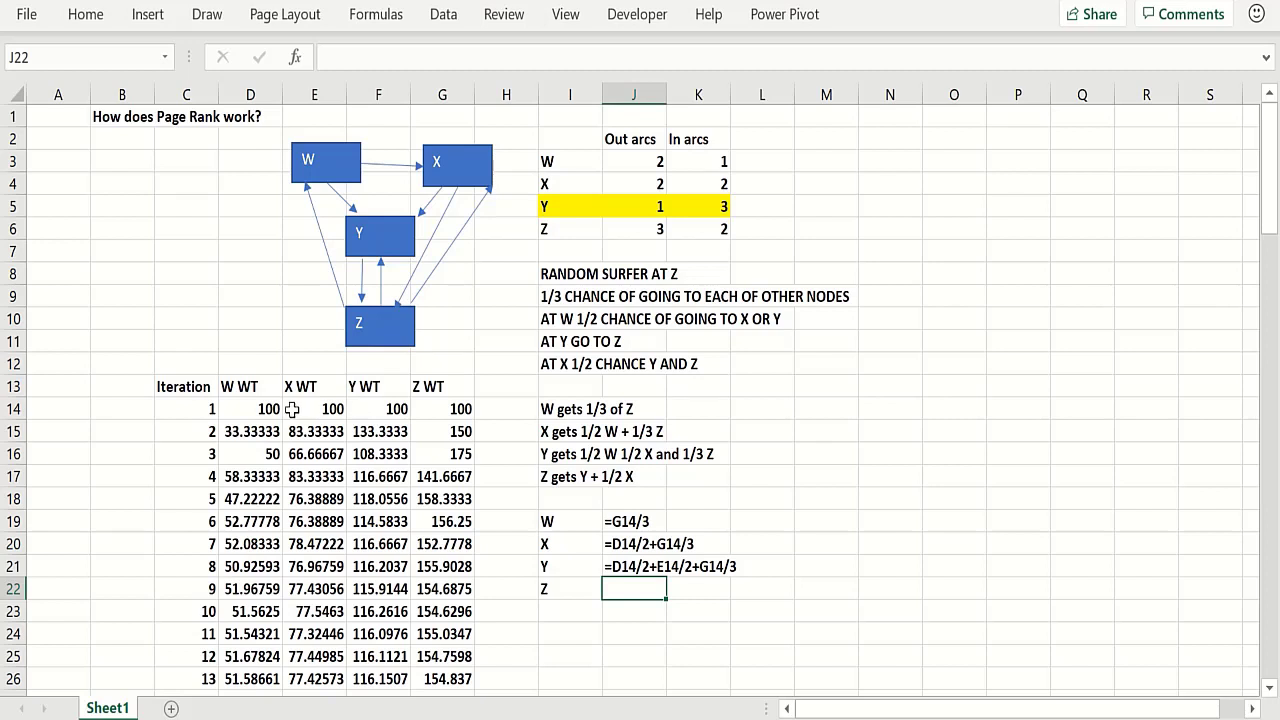
{"action": "left_click", "coordinate": [455, 431]}
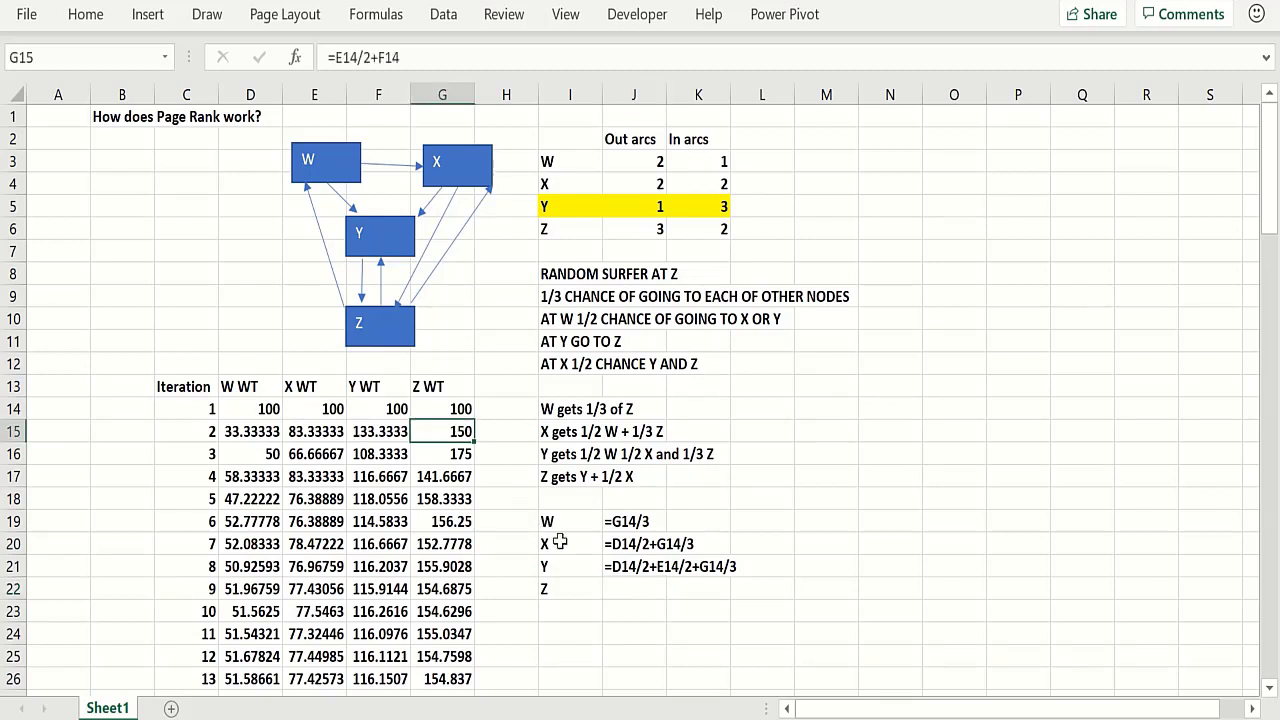
Step: Show G15's formula text (=E14/2+F14) in J22 using FORMULATEXT
{"action": "left_click", "coordinate": [632, 598]}
{"action": "type", "text": "=form"}
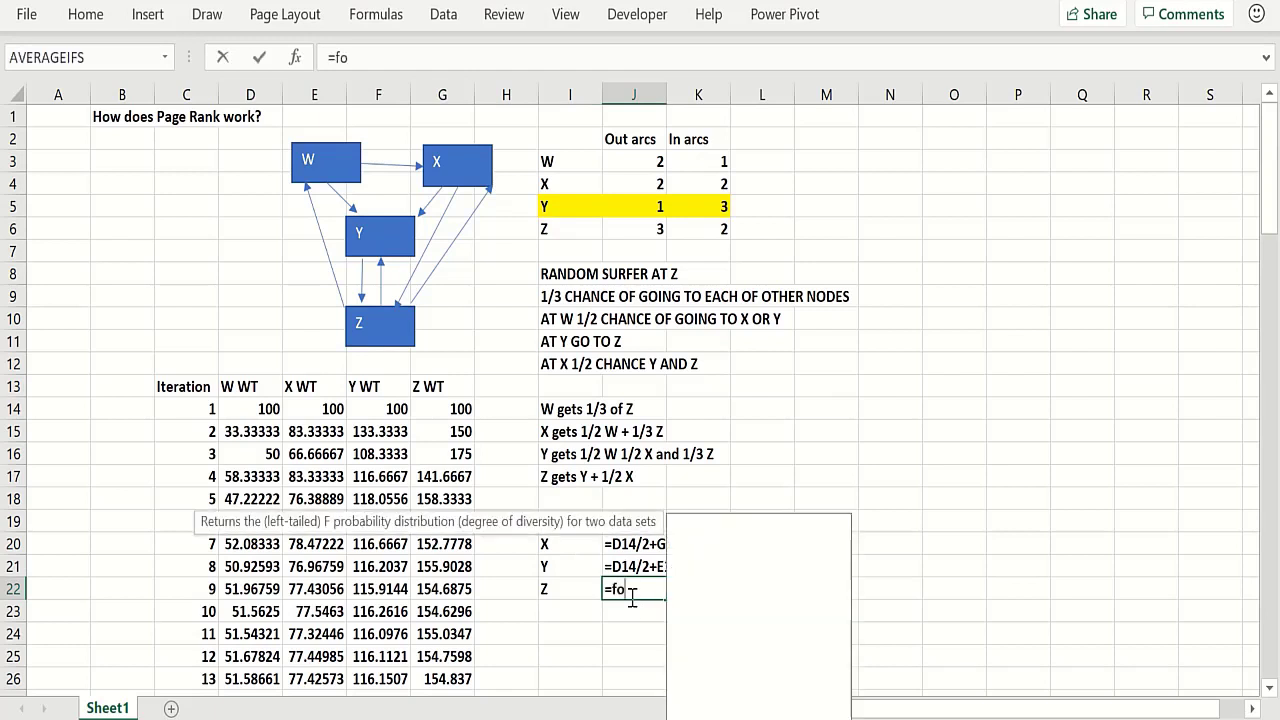
{"action": "double_click", "coordinate": [681, 614]}
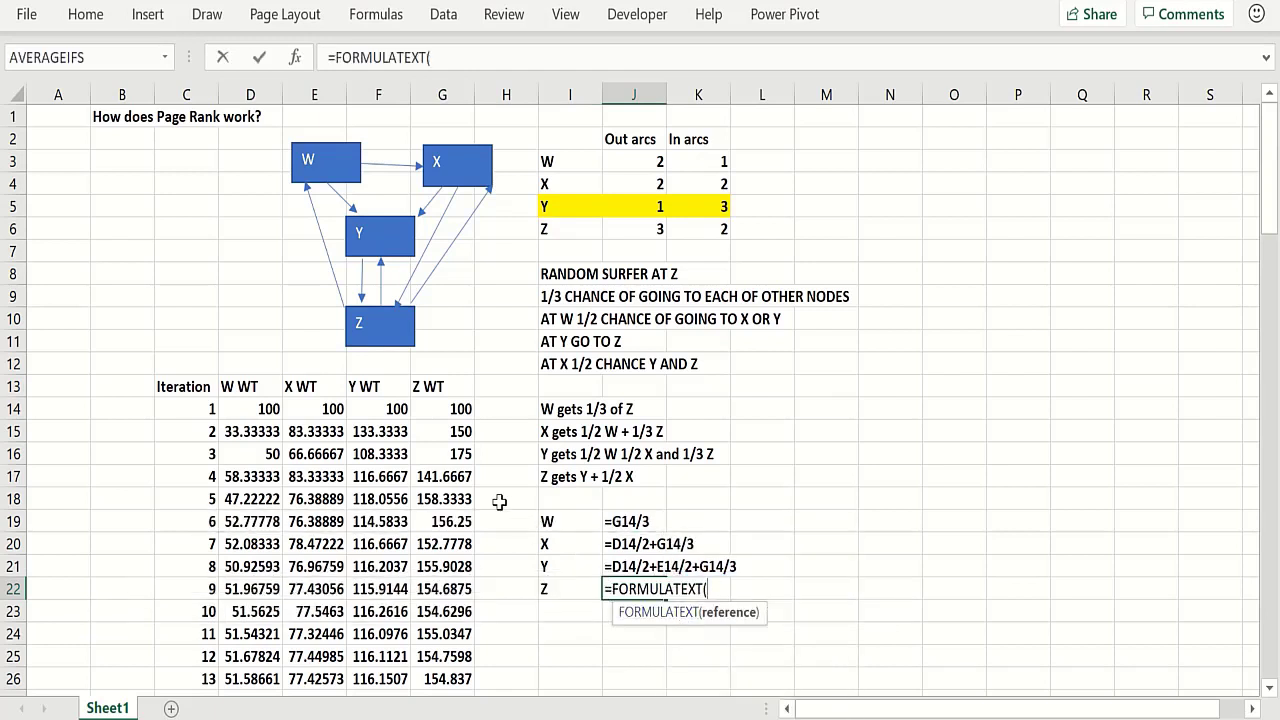
{"action": "left_click", "coordinate": [455, 431]}
{"action": "type", "text": "_"}
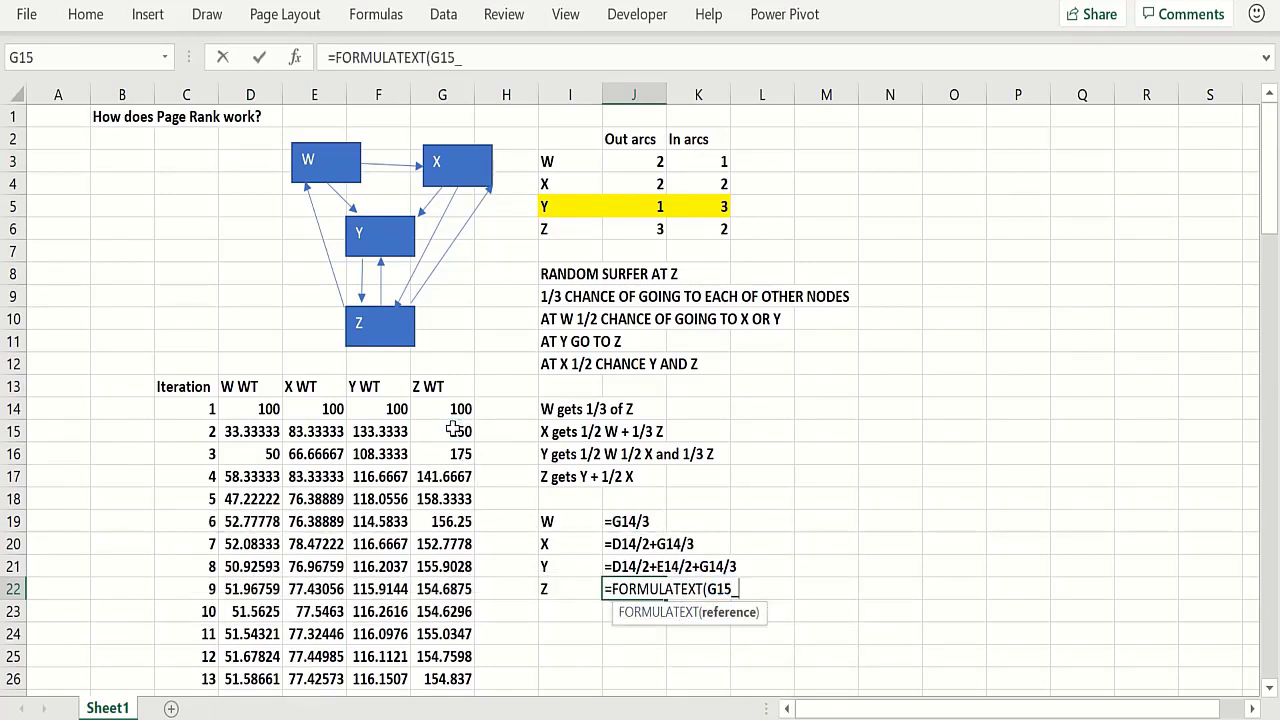
{"action": "key", "text": "BackSpace"}
{"action": "key", "text": "Return"}
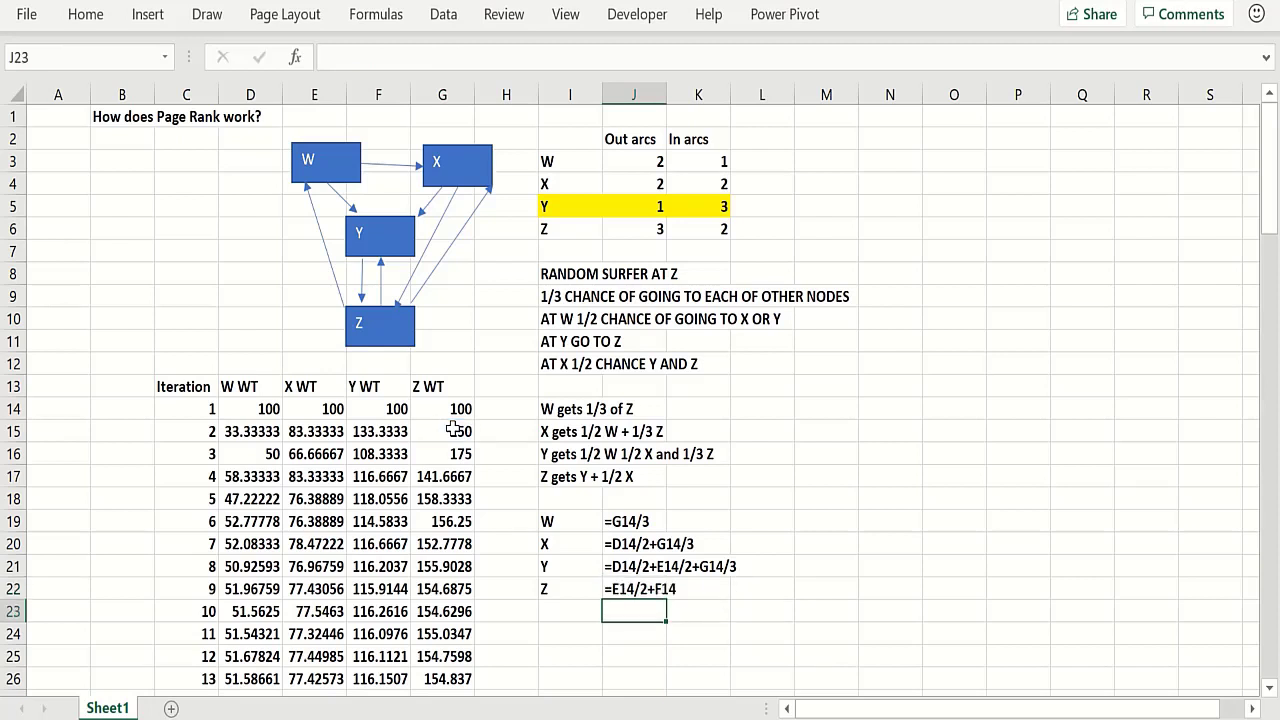
Step: Color iteration 2's weights D15:G15 red and confirm the iterations run down to 100
{"action": "left_click_drag", "start_coordinate": [270, 432], "coordinate": [445, 432]}
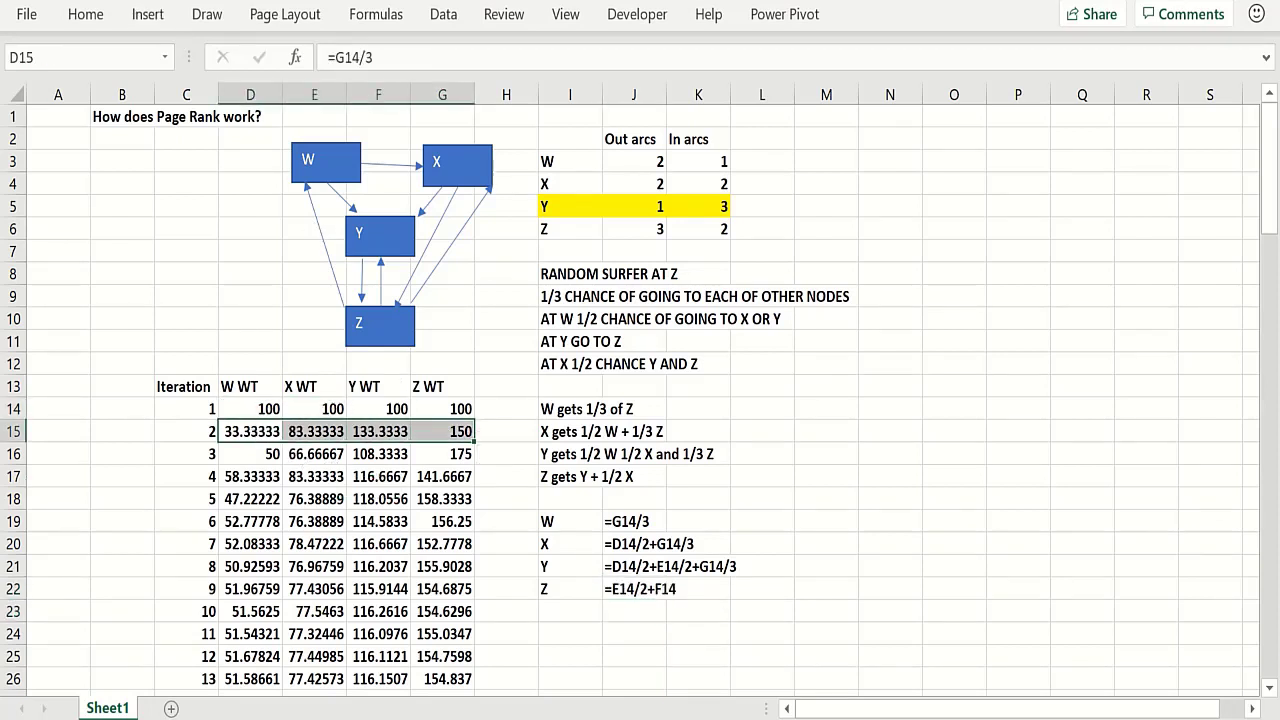
{"action": "left_click", "coordinate": [196, 521]}
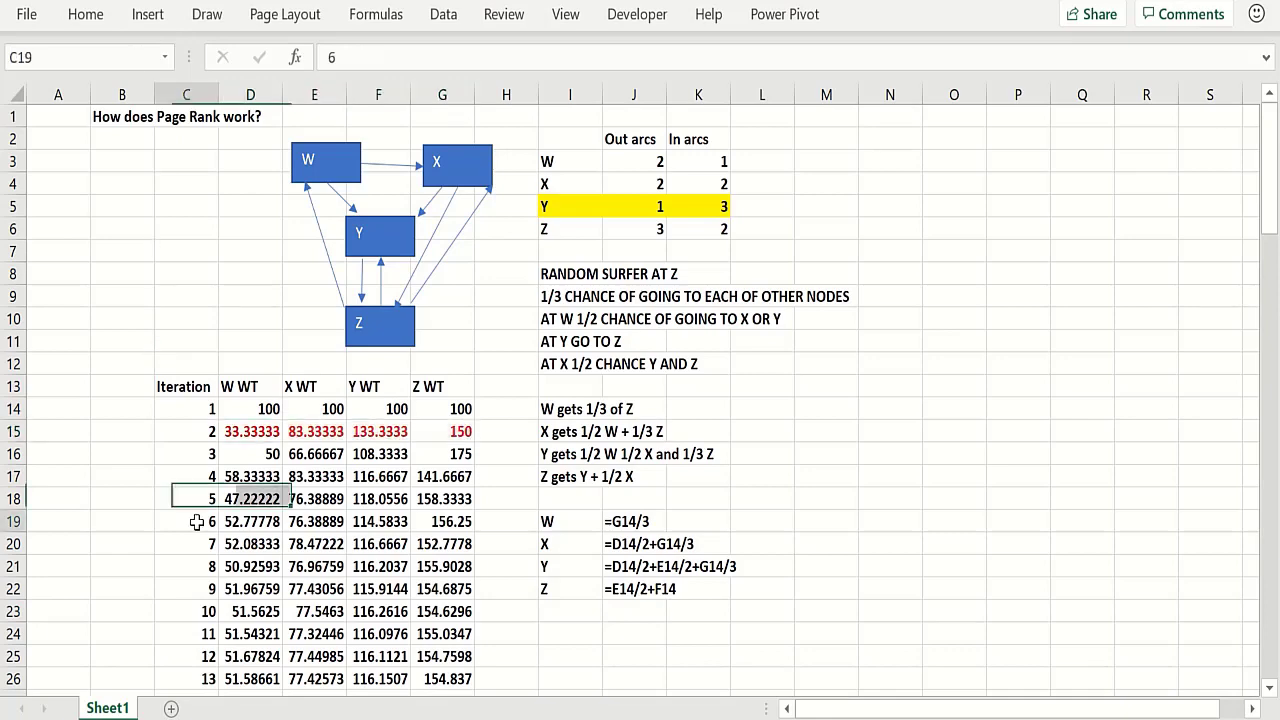
{"action": "key", "text": "ctrl+shift+Down"}
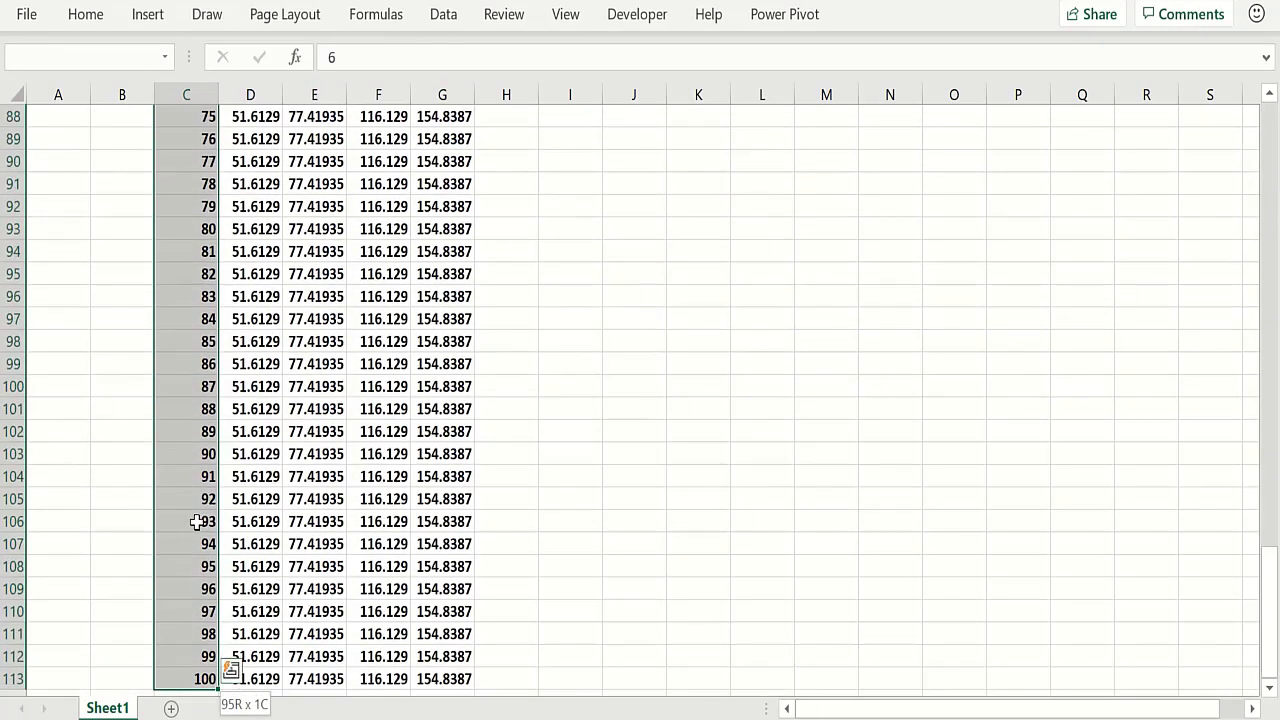
{"action": "key", "text": "Up"}
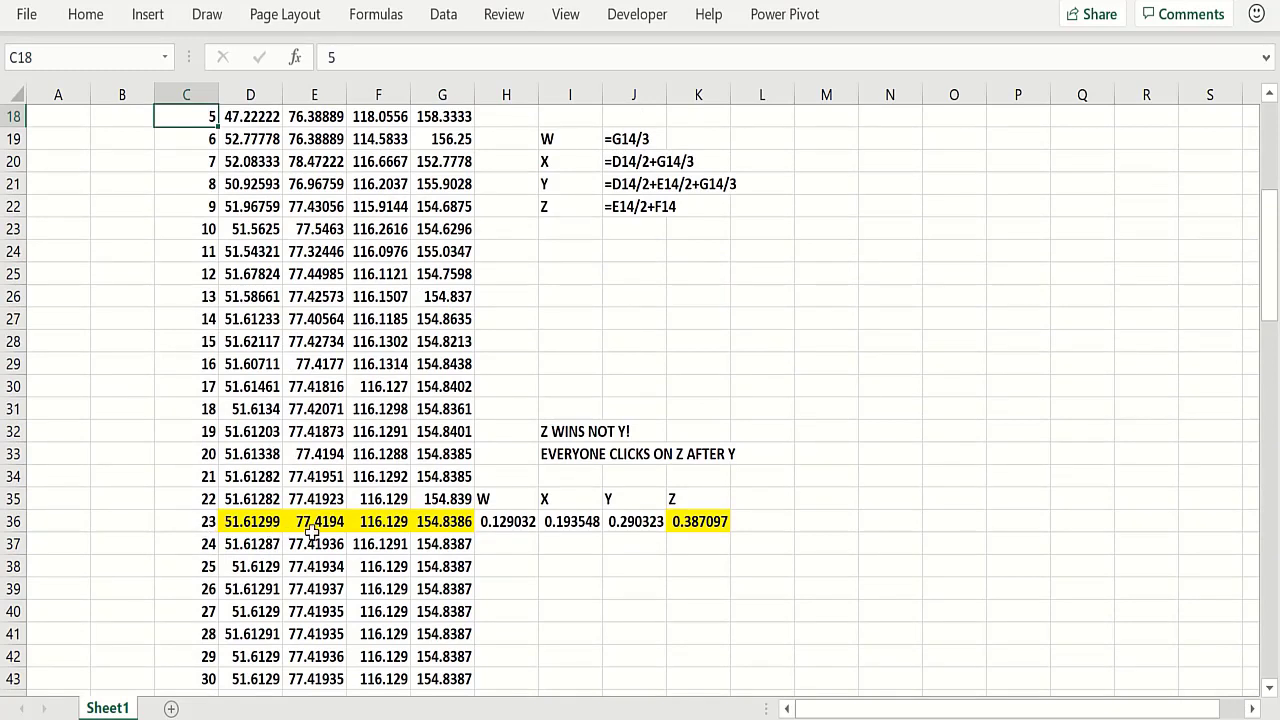
Step: Inspect the W, Y and Z weight formulas in row 36 and F37
{"action": "left_click", "coordinate": [356, 545]}
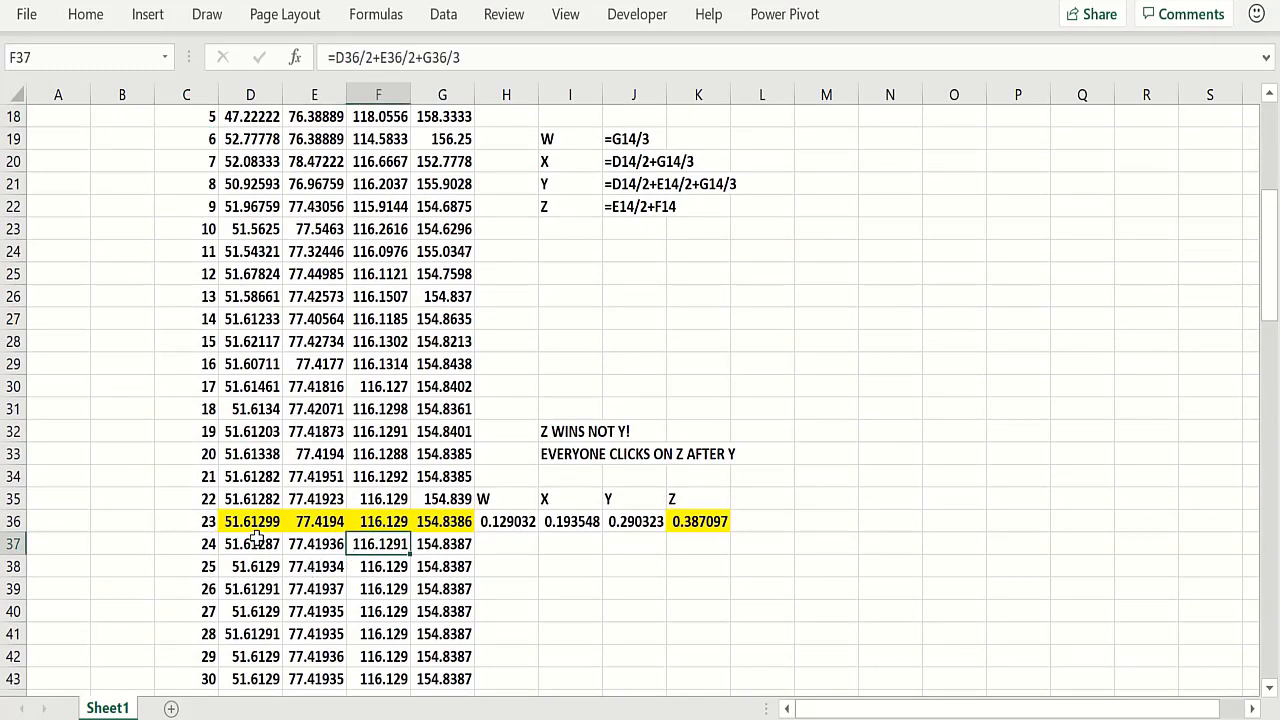
{"action": "left_click", "coordinate": [373, 524]}
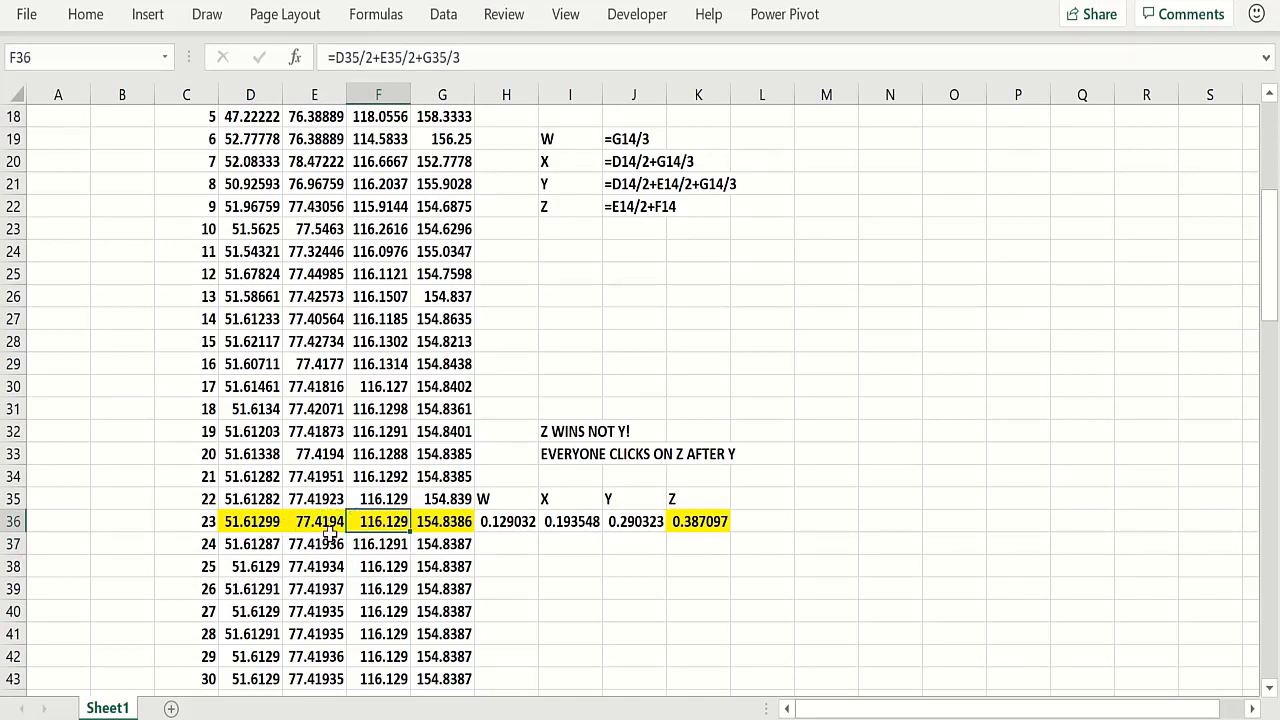
{"action": "left_click", "coordinate": [446, 528]}
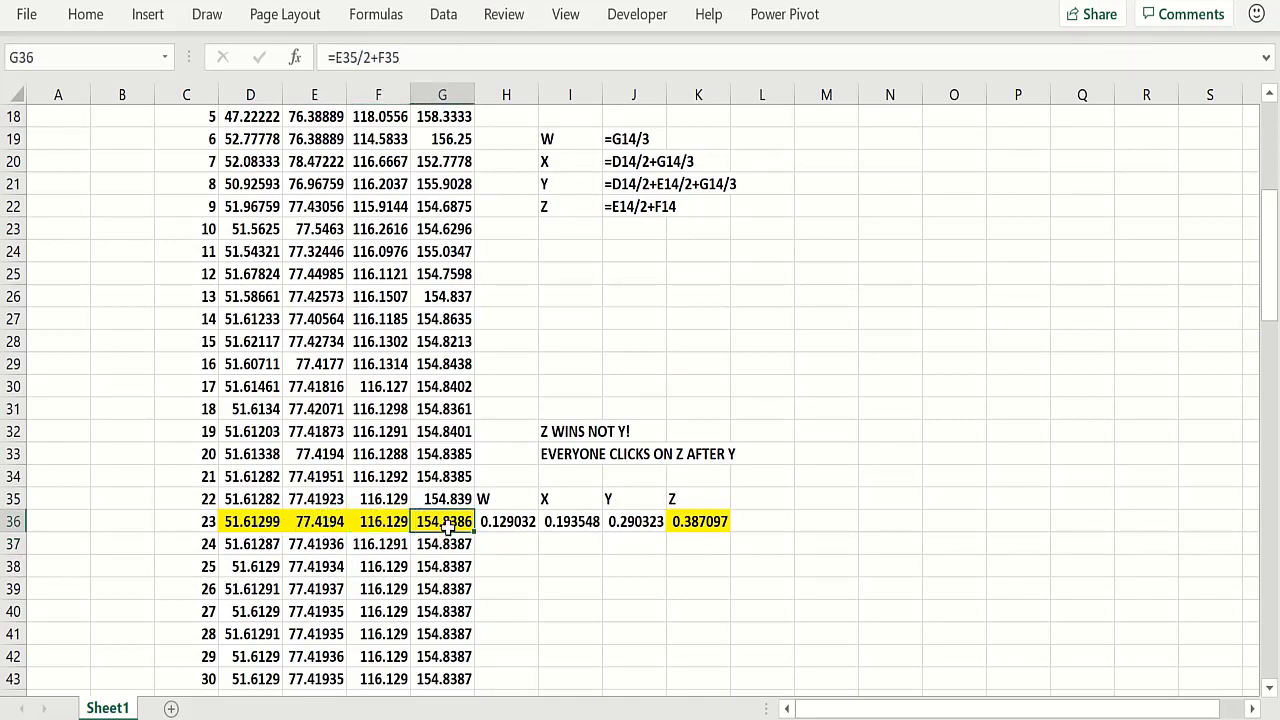
{"action": "left_click", "coordinate": [266, 528]}
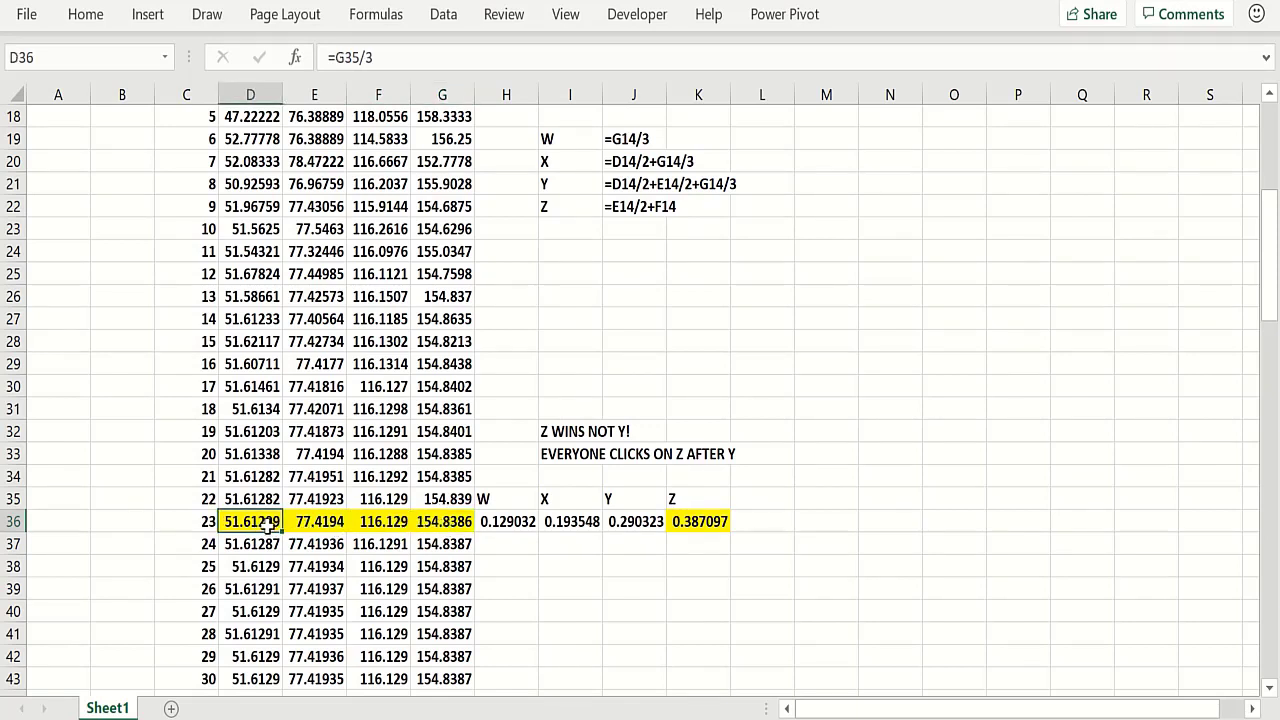
{"action": "left_click", "coordinate": [434, 526]}
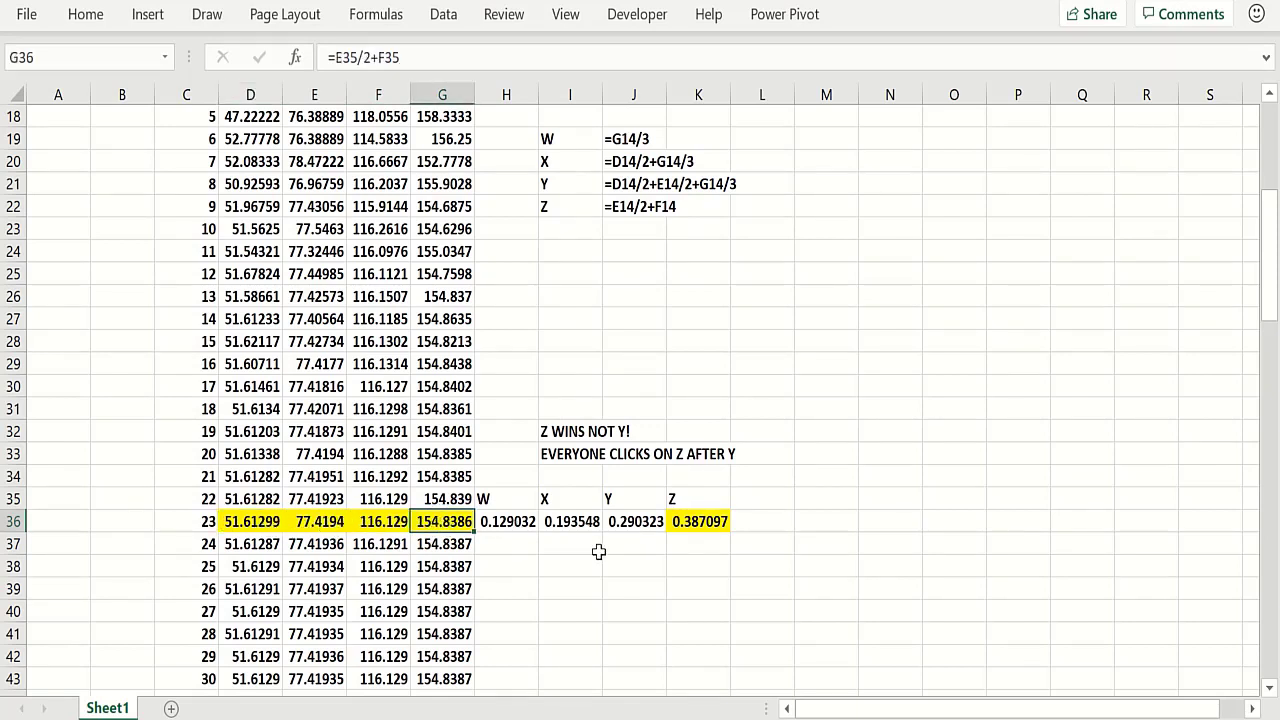
Step: Check the cells around the row 36 shares, cancel a stray entry in H36, and return to the top
{"action": "left_click", "coordinate": [700, 541]}
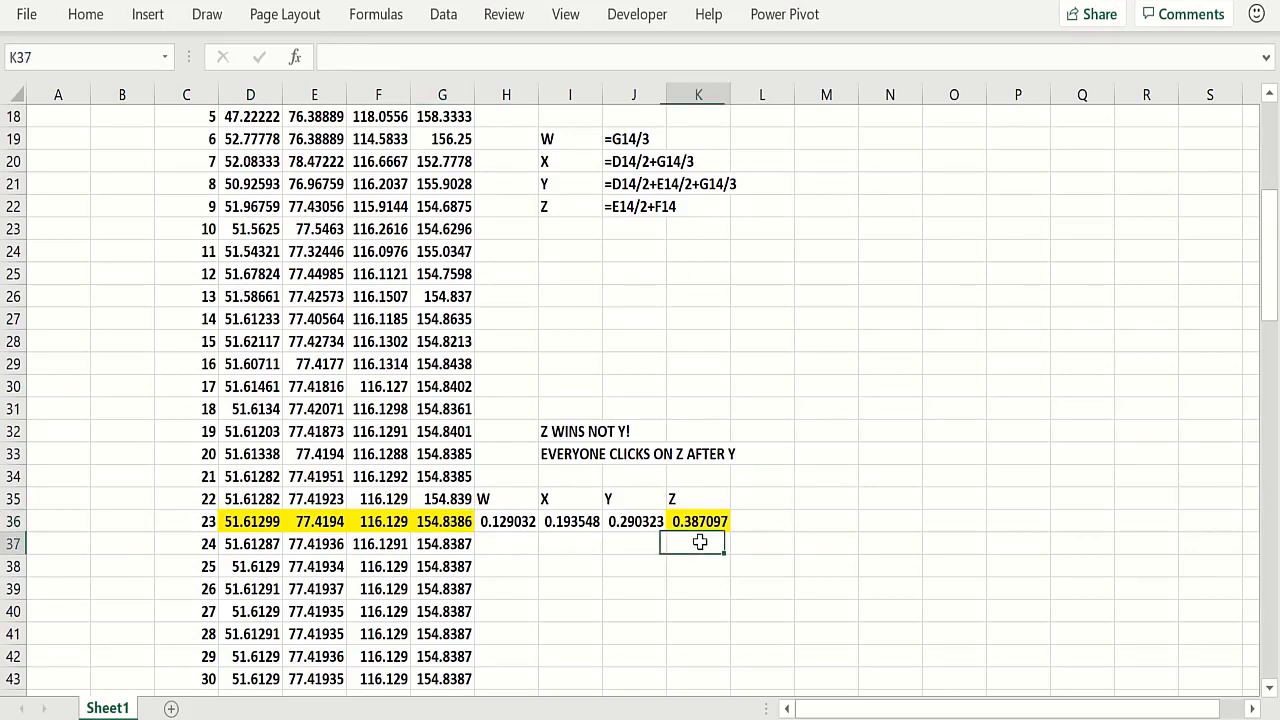
{"action": "left_click", "coordinate": [622, 541]}
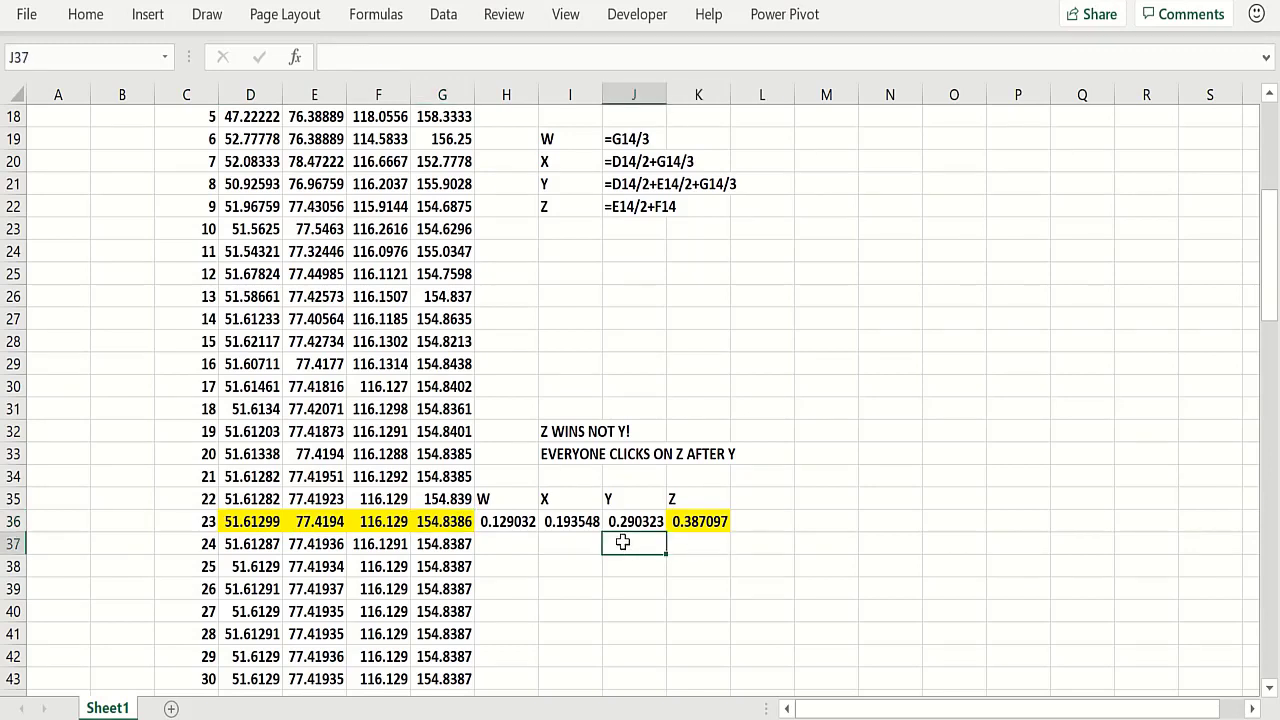
{"action": "left_click", "coordinate": [555, 542]}
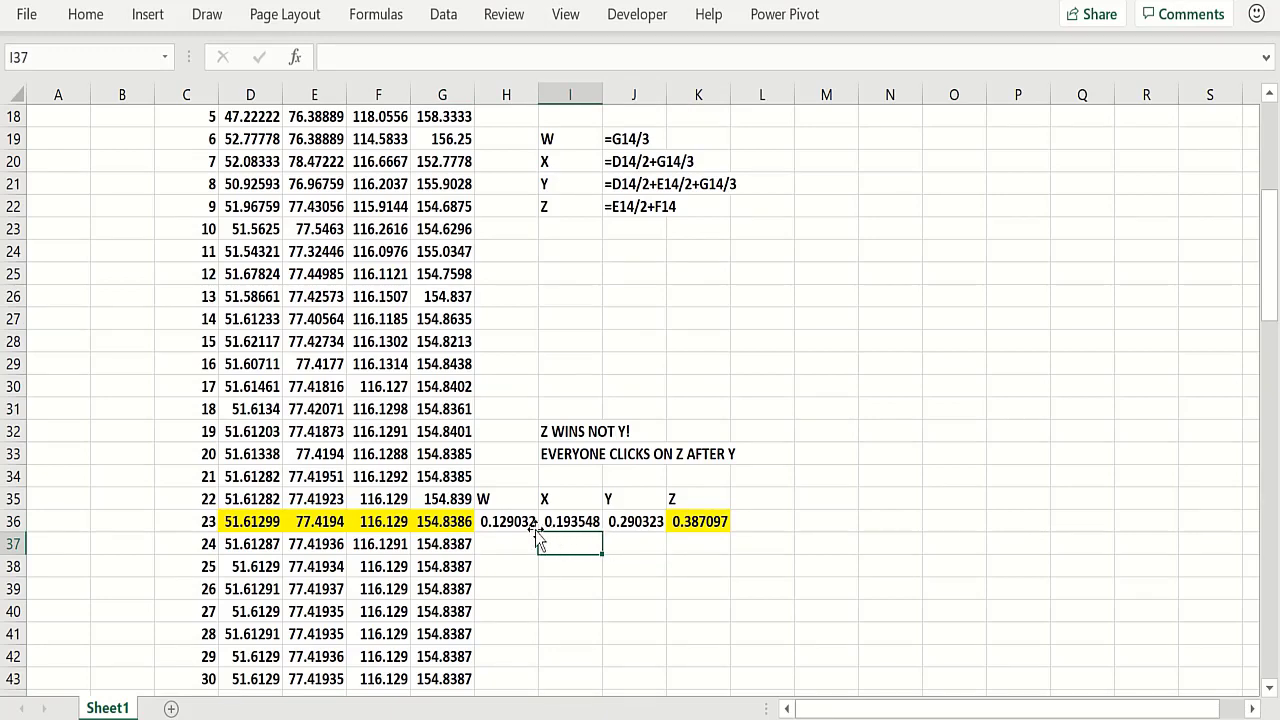
{"action": "left_click", "coordinate": [505, 520]}
{"action": "type", "text": "h"}
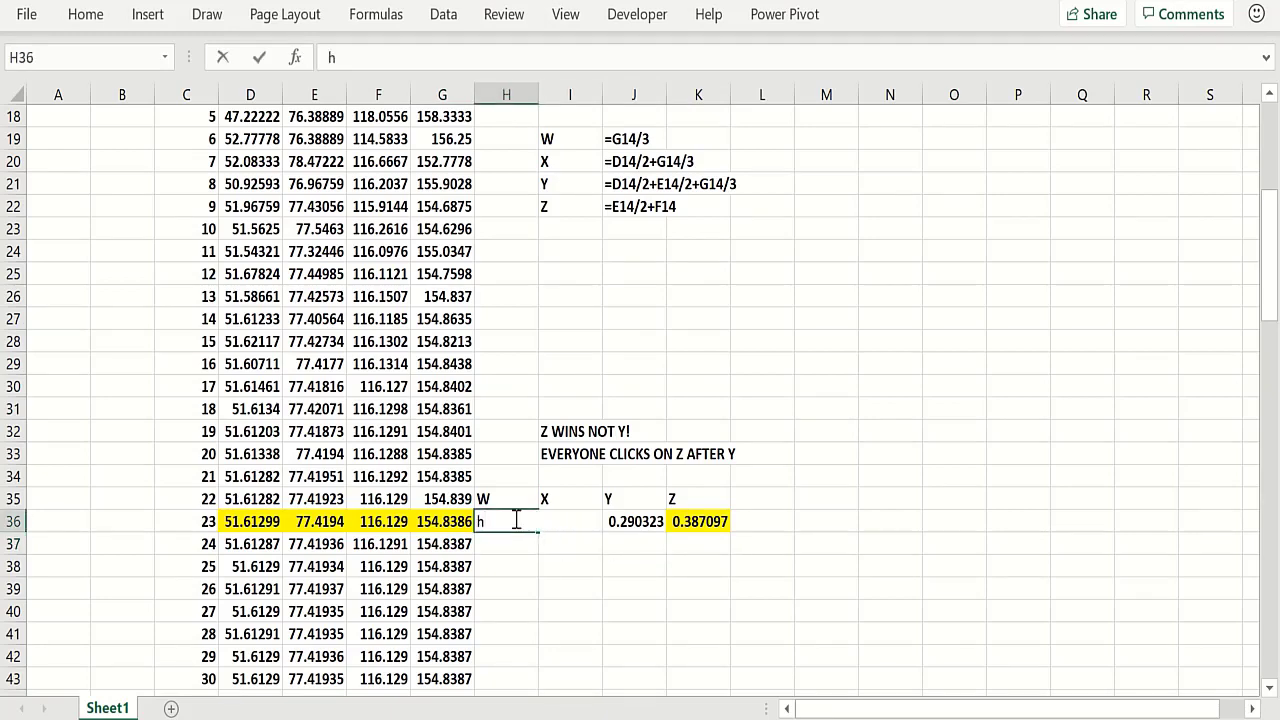
{"action": "key", "text": "Escape"}
{"action": "key", "text": "Page_Up"}
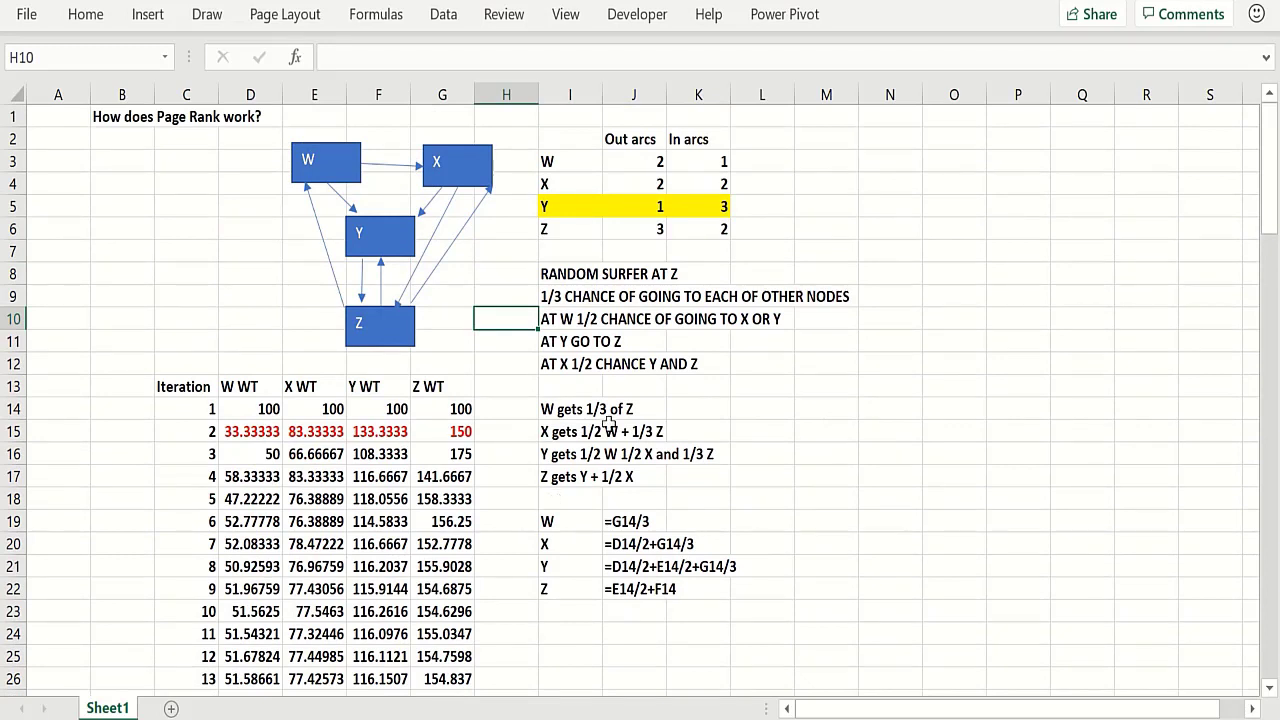
Step: After noting Y's in-arc count of 3, enter 'Web Crawler' in cell B7
{"action": "left_click", "coordinate": [692, 210]}
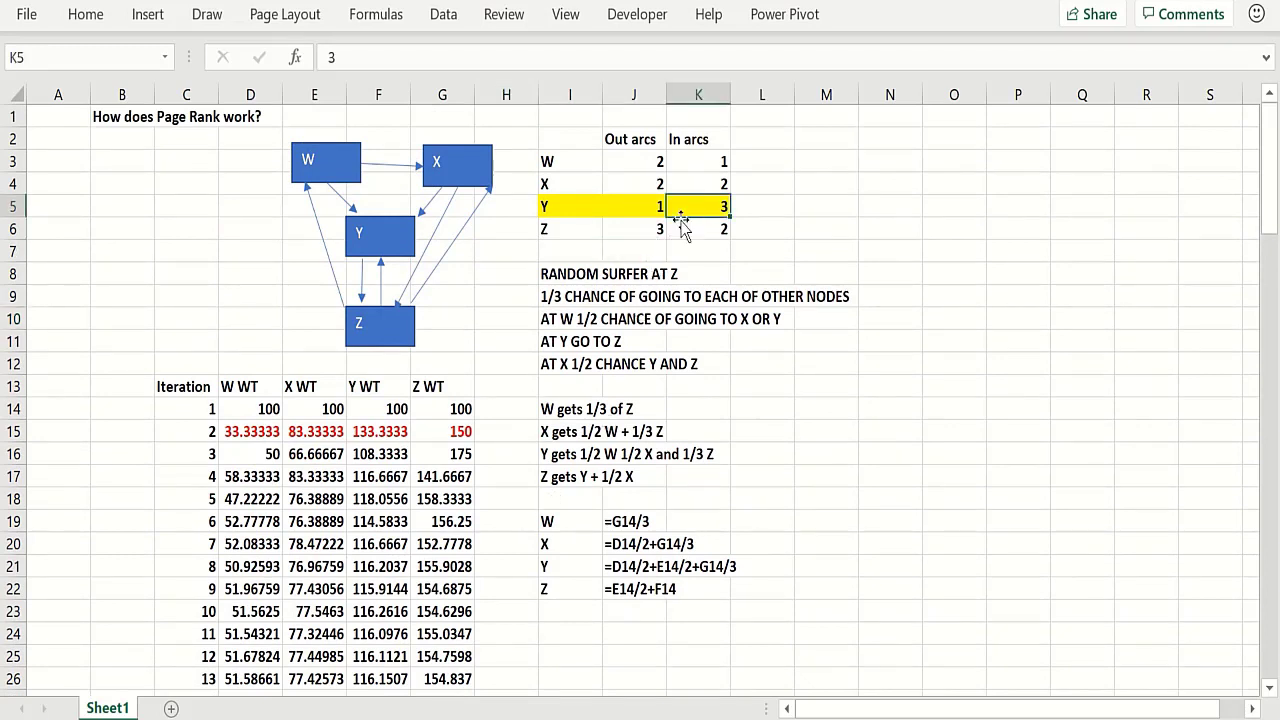
{"action": "left_click", "coordinate": [250, 262]}
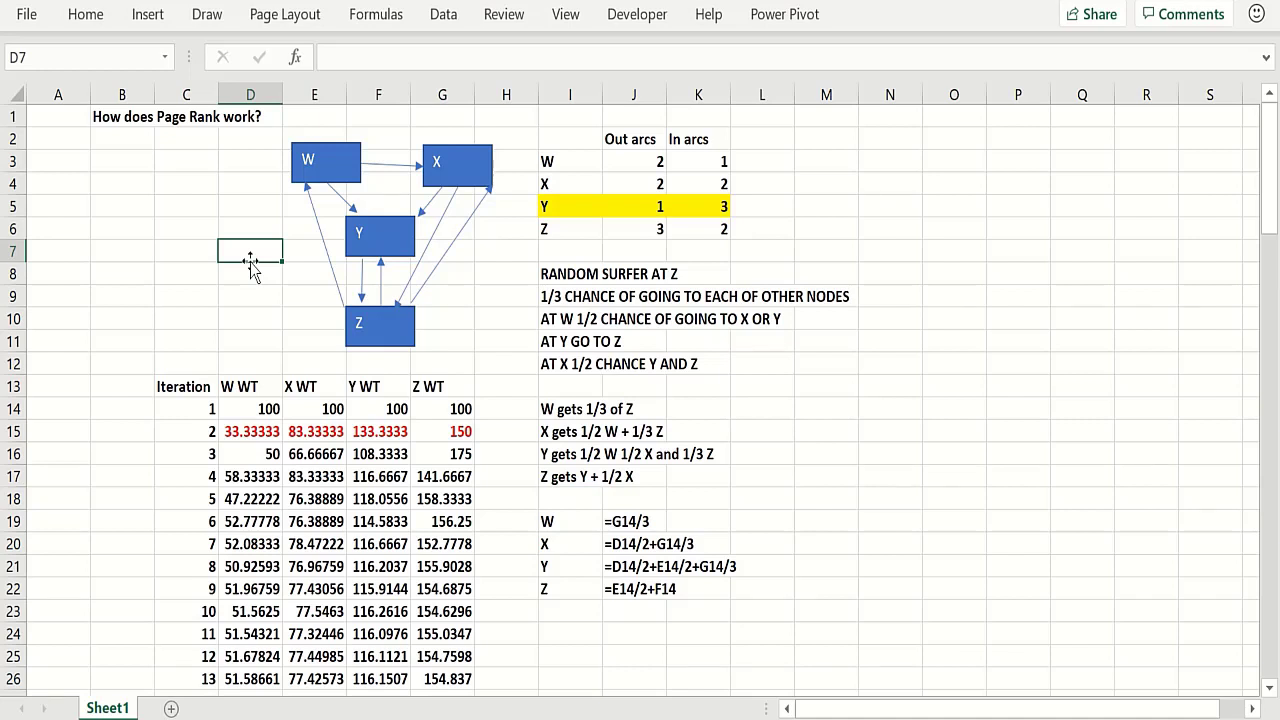
{"action": "left_click", "coordinate": [107, 245]}
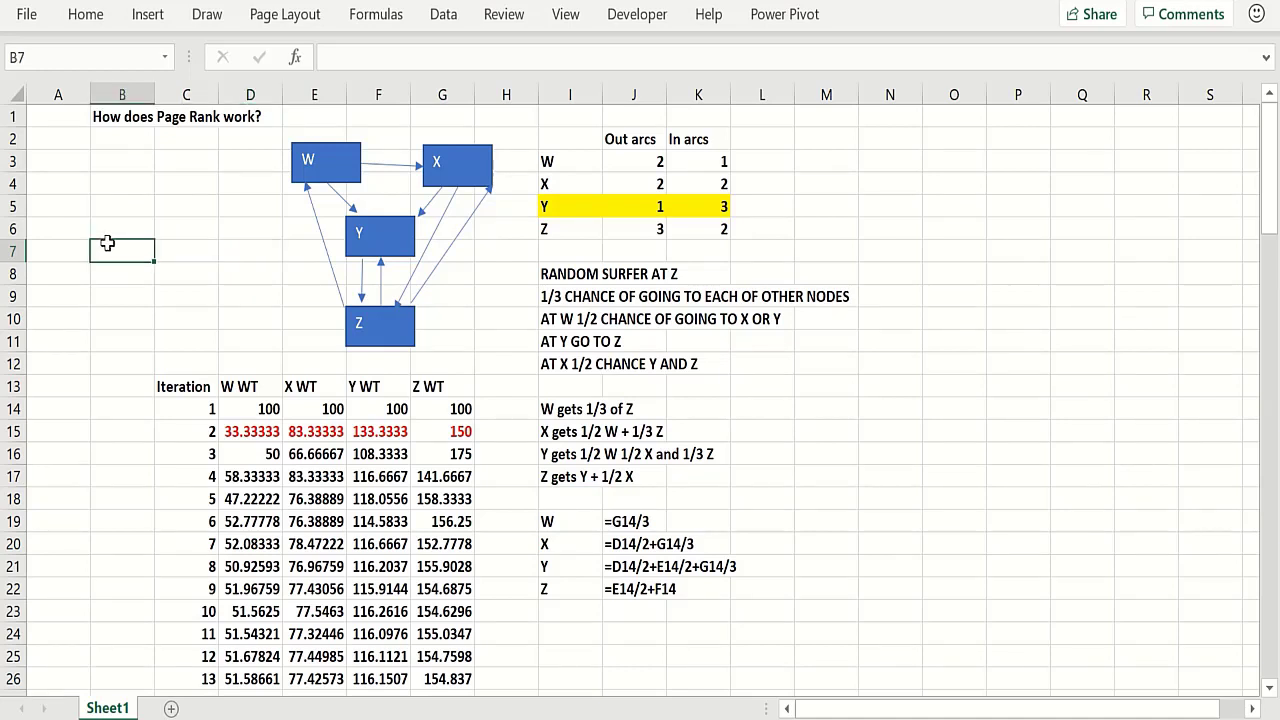
{"action": "type", "text": "Web C"}
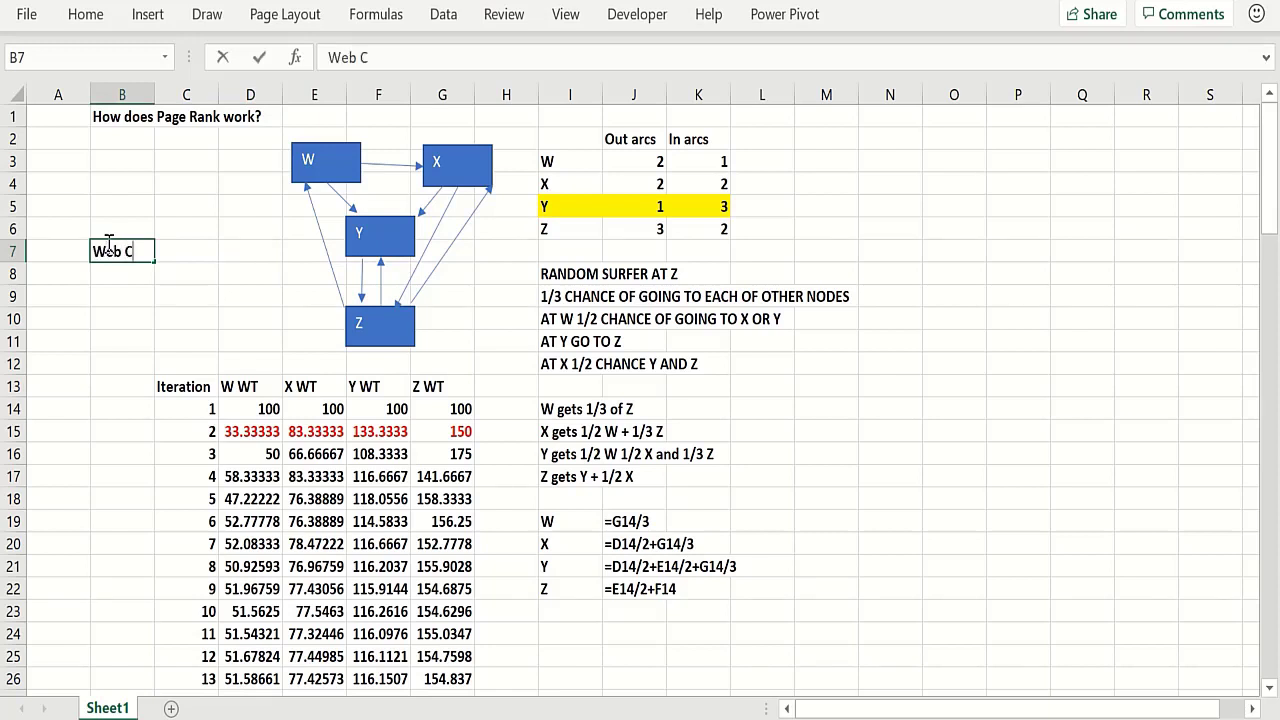
{"action": "type", "text": "rawler"}
{"action": "key", "text": "Return"}
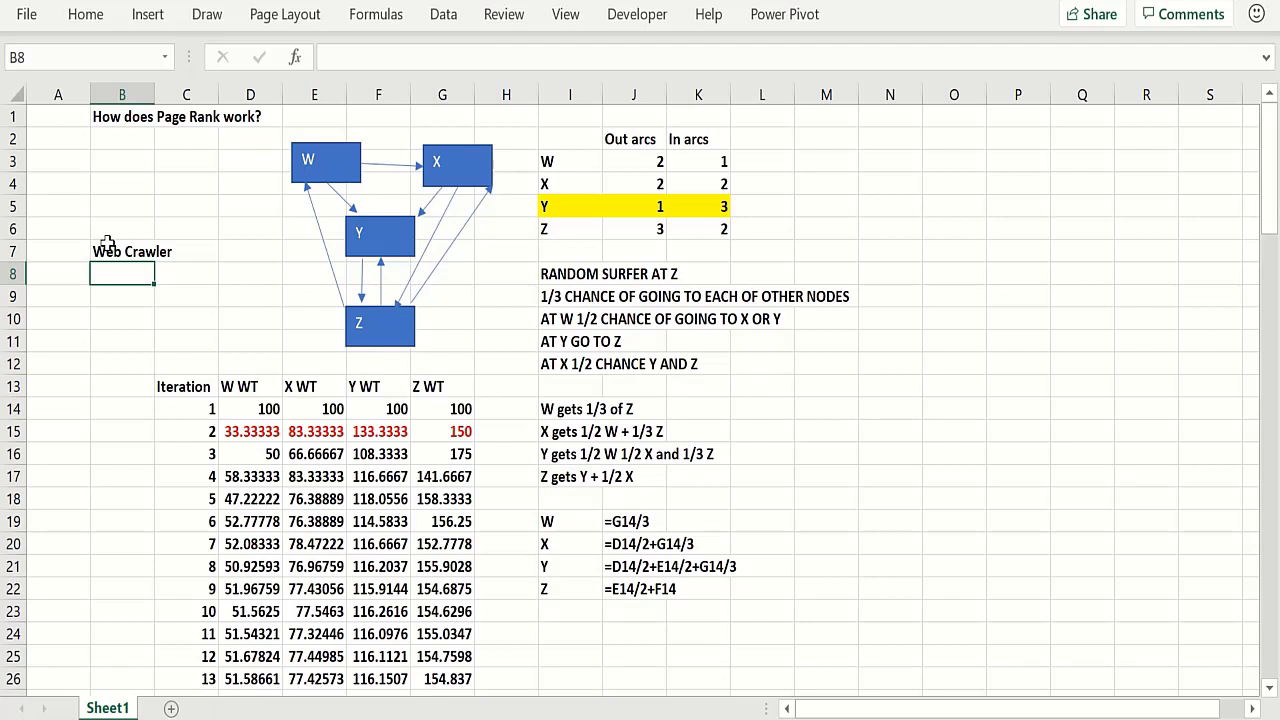
{"action": "left_click", "coordinate": [338, 566]}
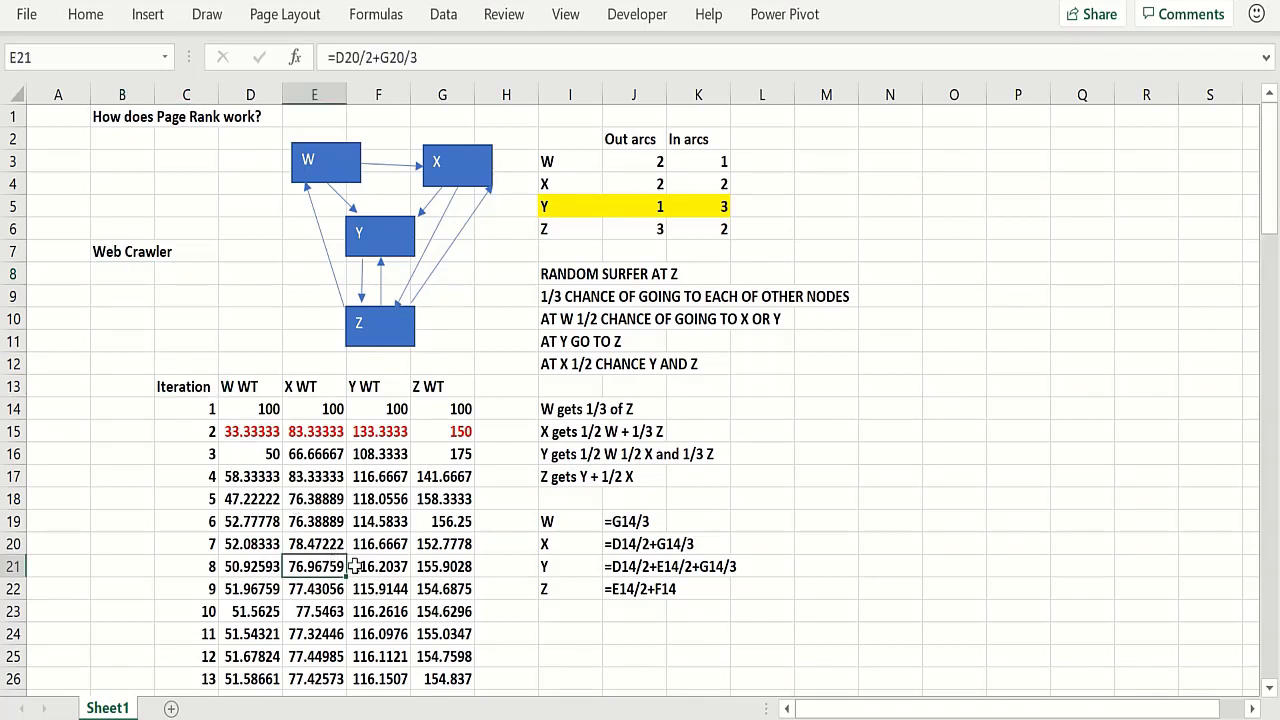
{"action": "left_click", "coordinate": [440, 591]}
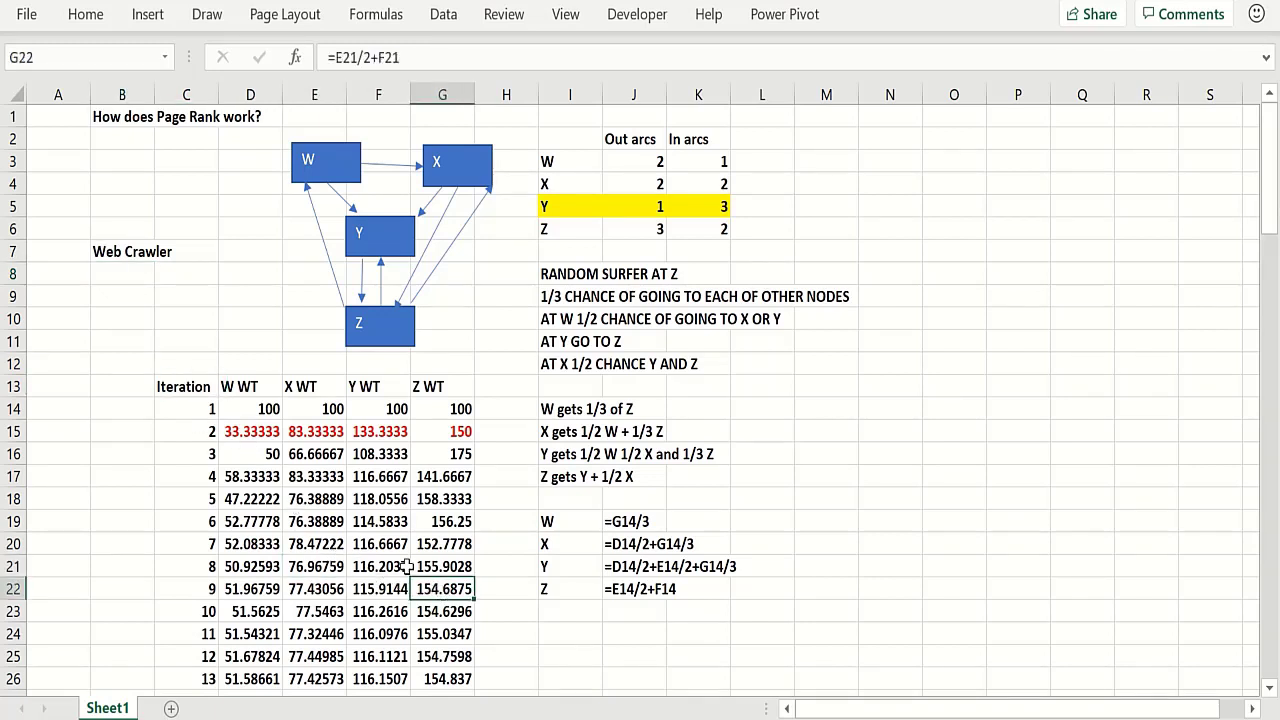
{"action": "left_click", "coordinate": [268, 433]}
{"action": "left_click", "coordinate": [314, 454]}
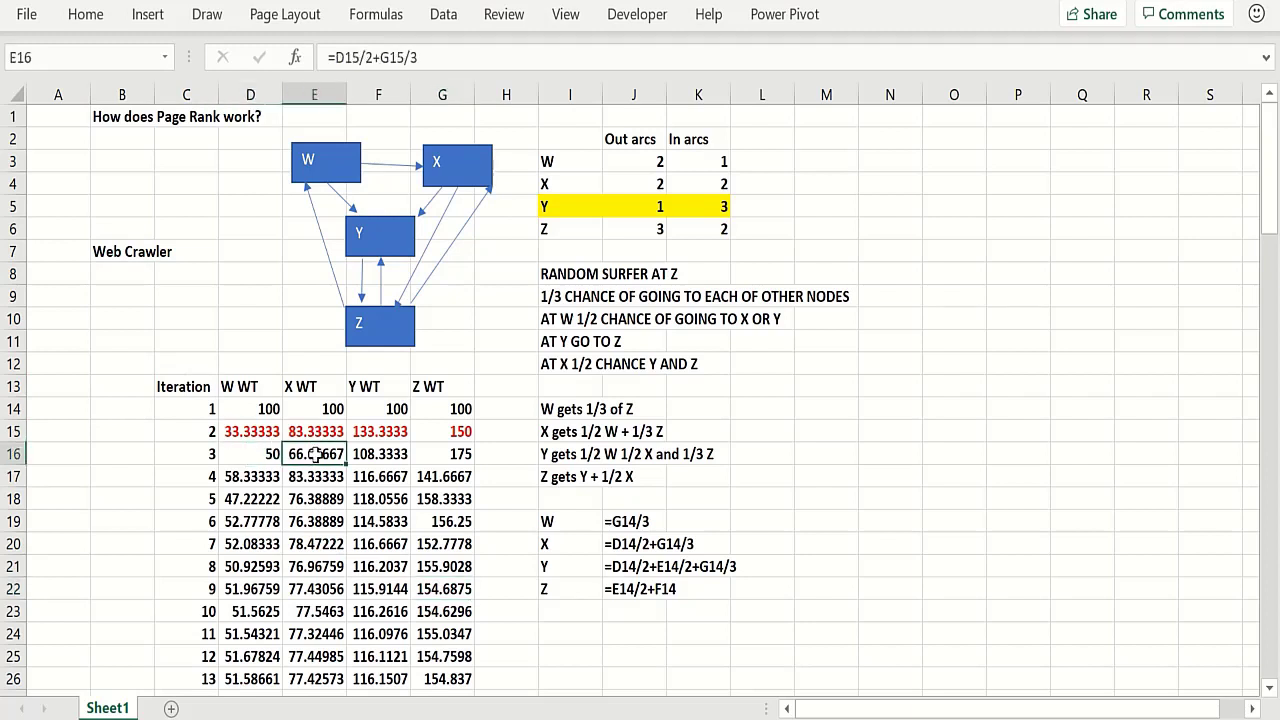
{"action": "left_click", "coordinate": [424, 455]}
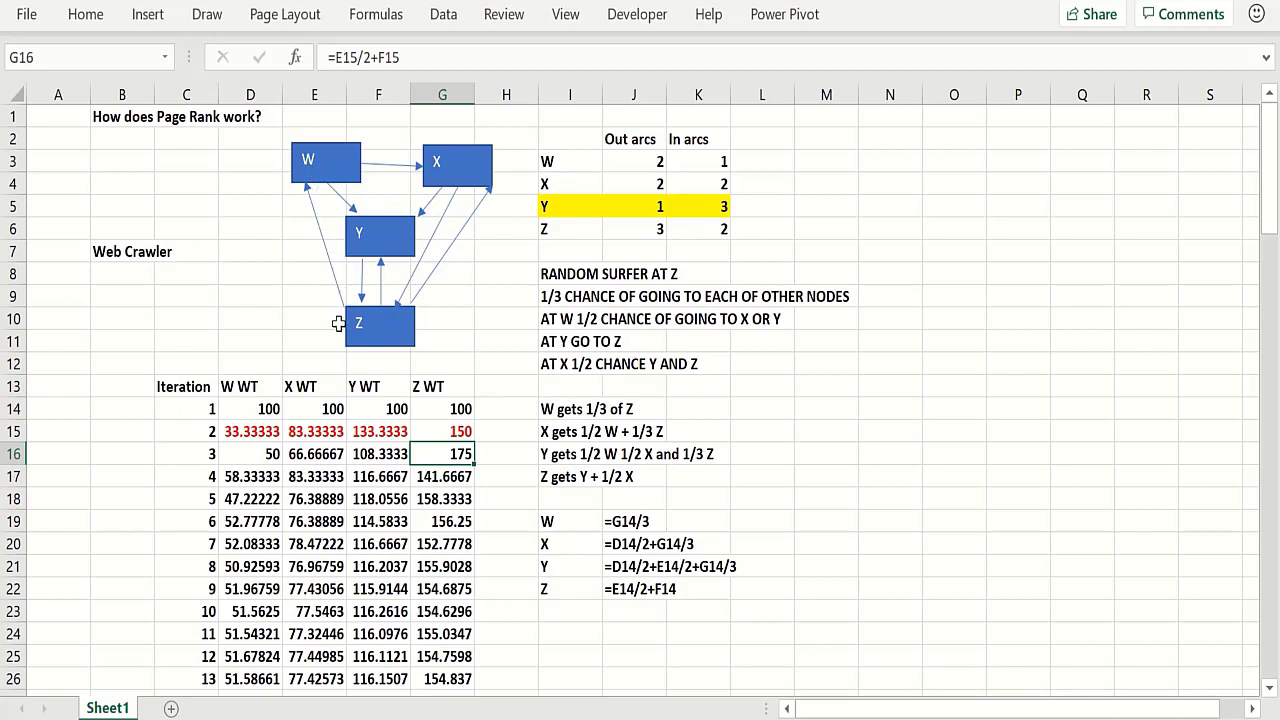
{"action": "left_click", "coordinate": [271, 277]}
{"action": "left_click", "coordinate": [205, 333]}
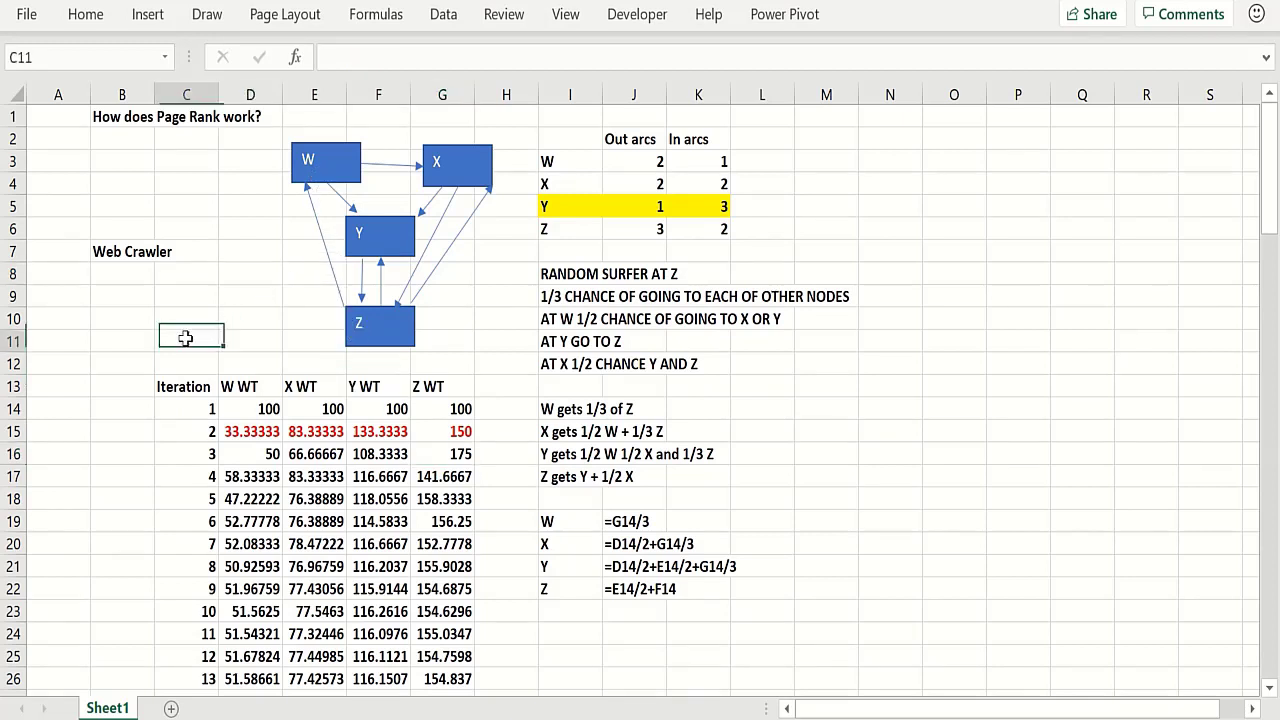
{"action": "left_click", "coordinate": [135, 295]}
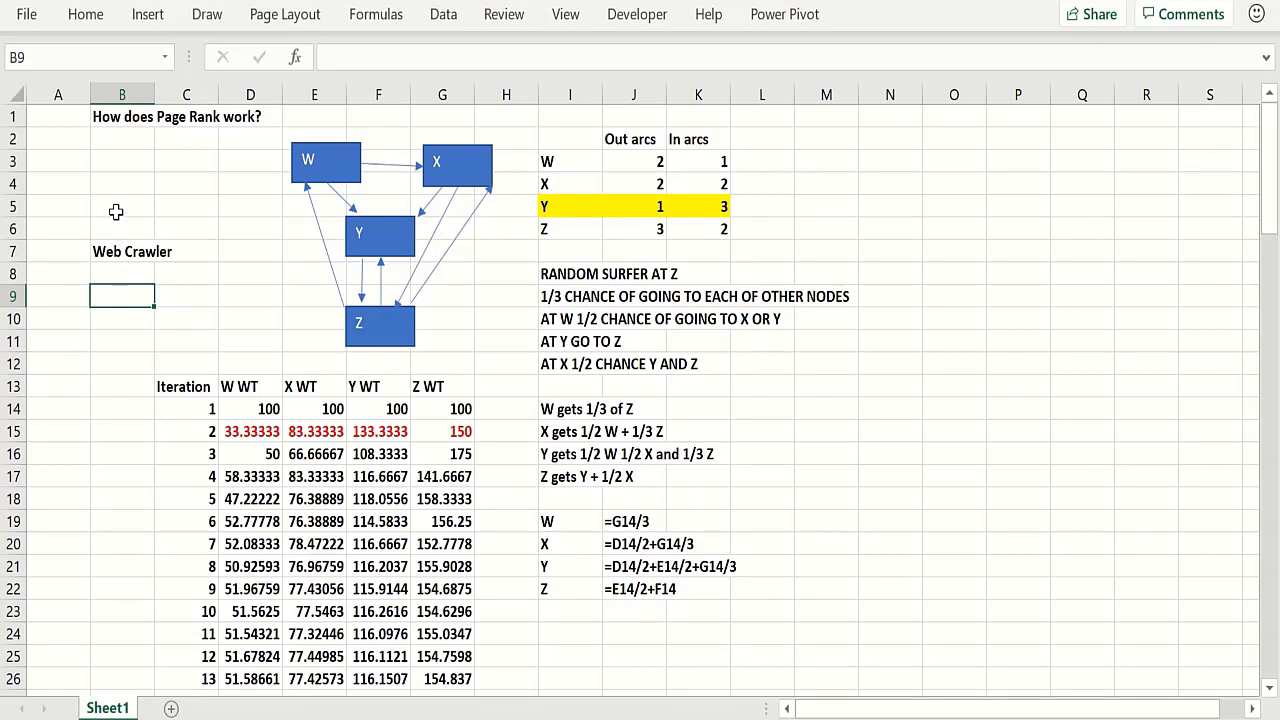
{"action": "left_click", "coordinate": [201, 336]}
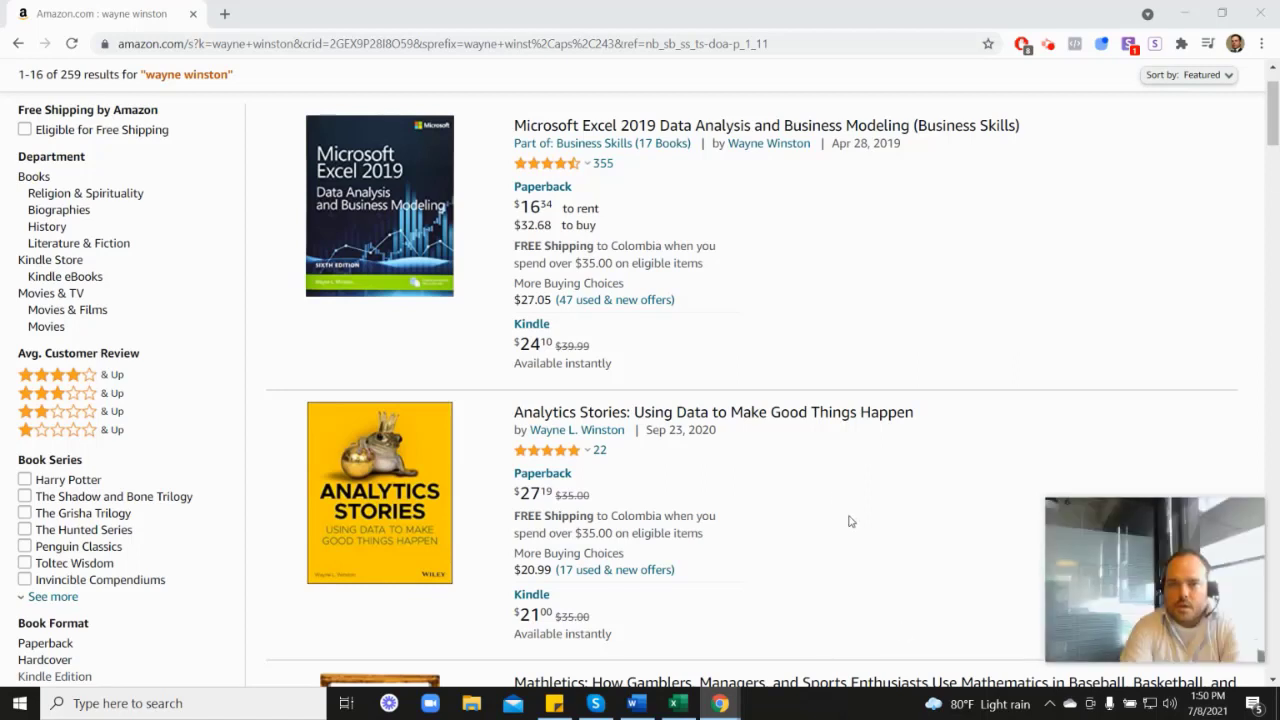
Step: Scroll Amazon's results for the author's books, like Analytics Stories and Mathletics, checking star ratings
{"action": "mouse_move", "coordinate": [549, 173]}
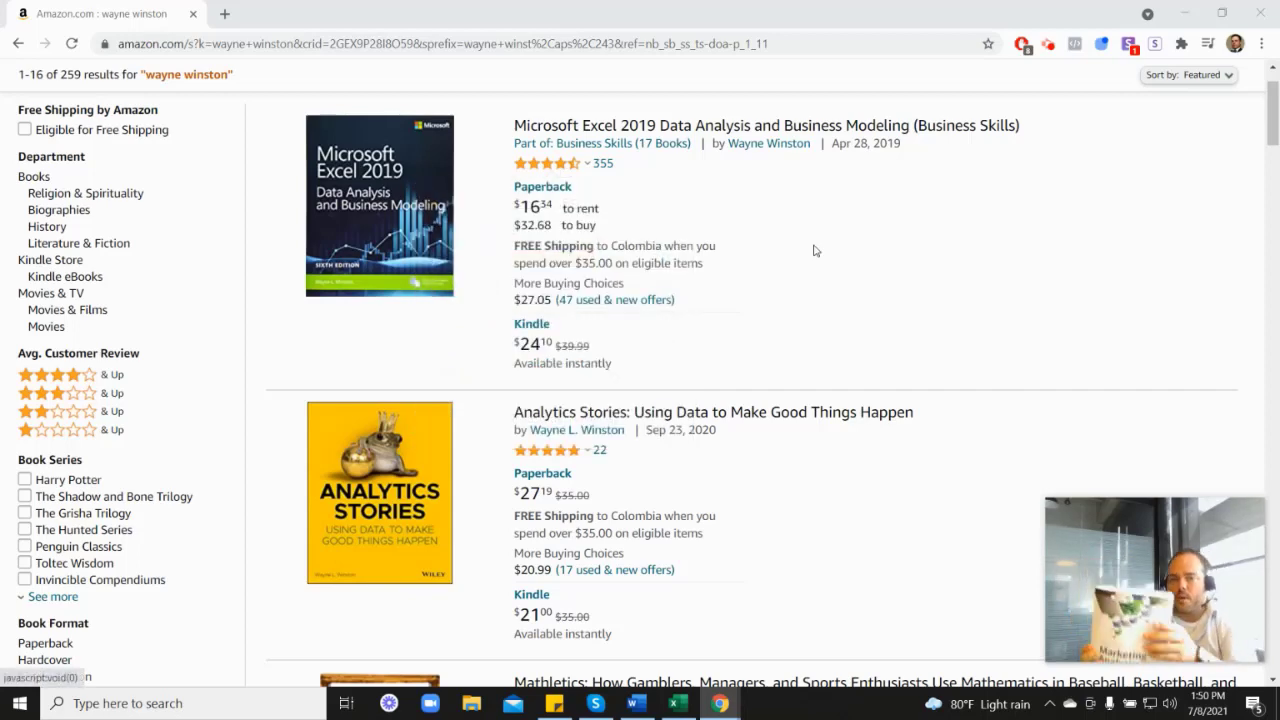
{"action": "scroll", "coordinate": [1165, 352], "scroll_direction": "down", "scroll_amount": 3}
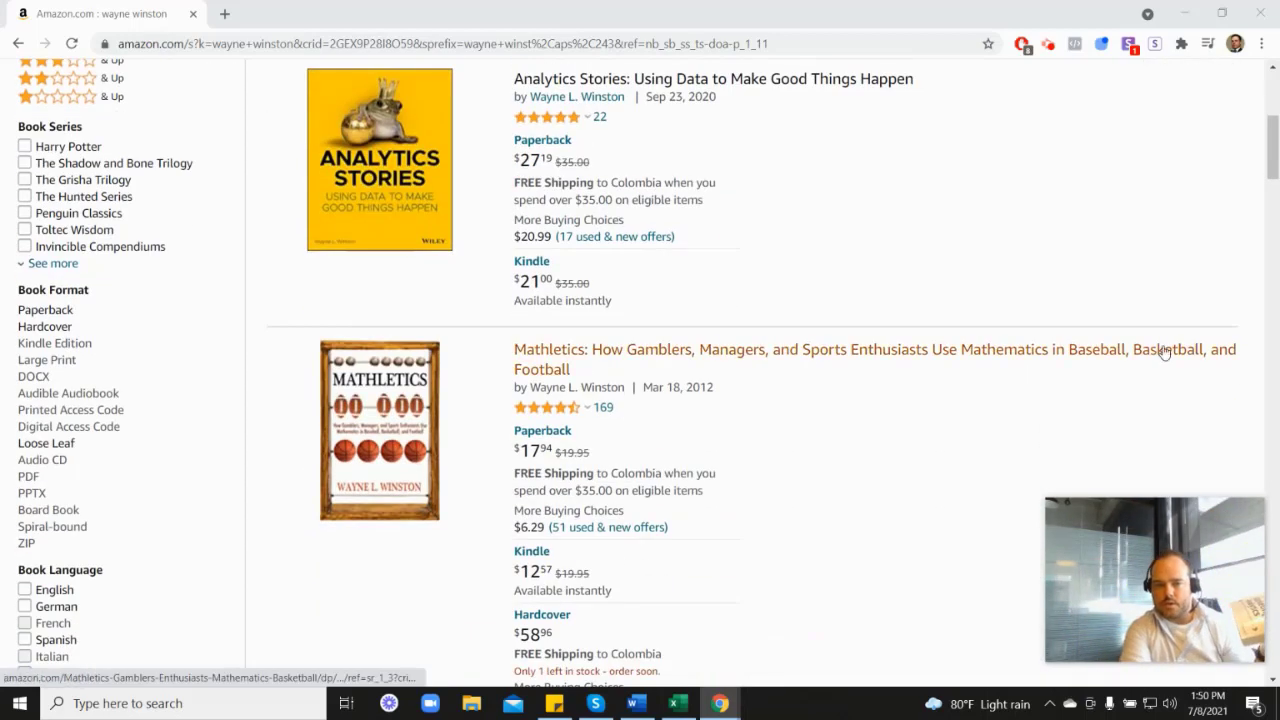
{"action": "scroll", "coordinate": [1165, 352], "scroll_direction": "down", "scroll_amount": 4}
{"action": "mouse_move", "coordinate": [565, 376]}
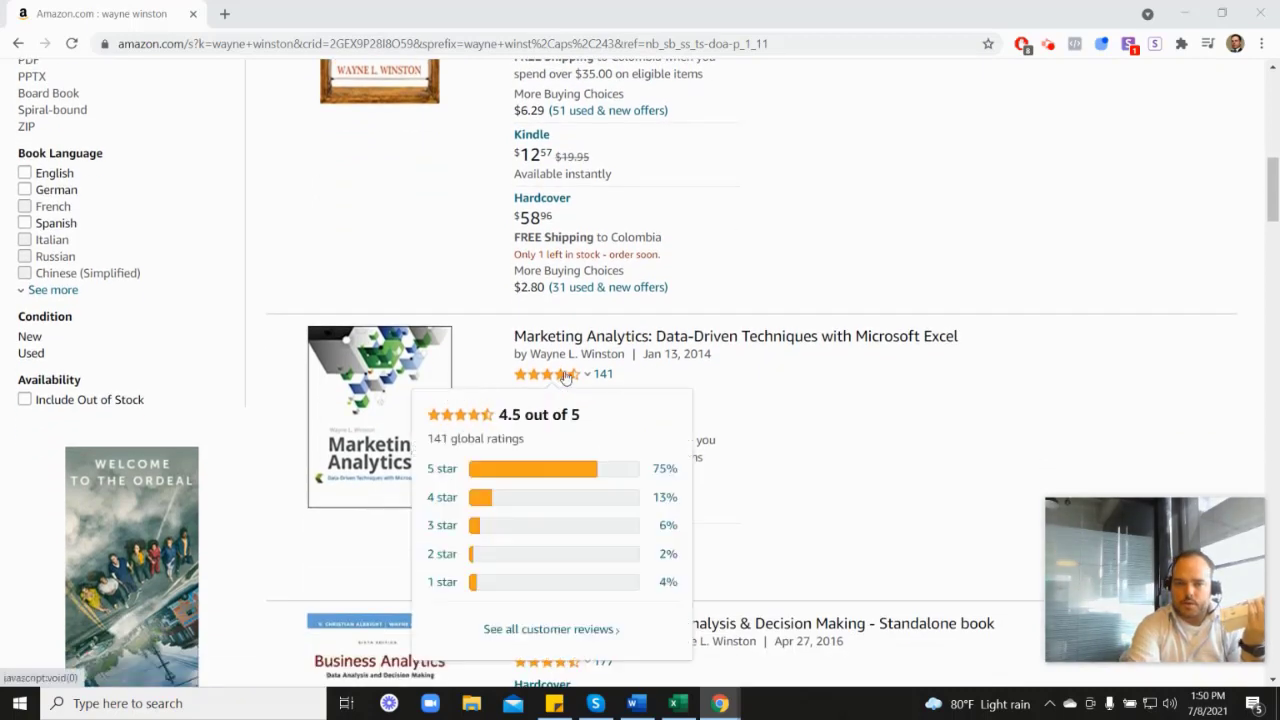
{"action": "scroll", "coordinate": [744, 380], "scroll_direction": "up", "scroll_amount": 6}
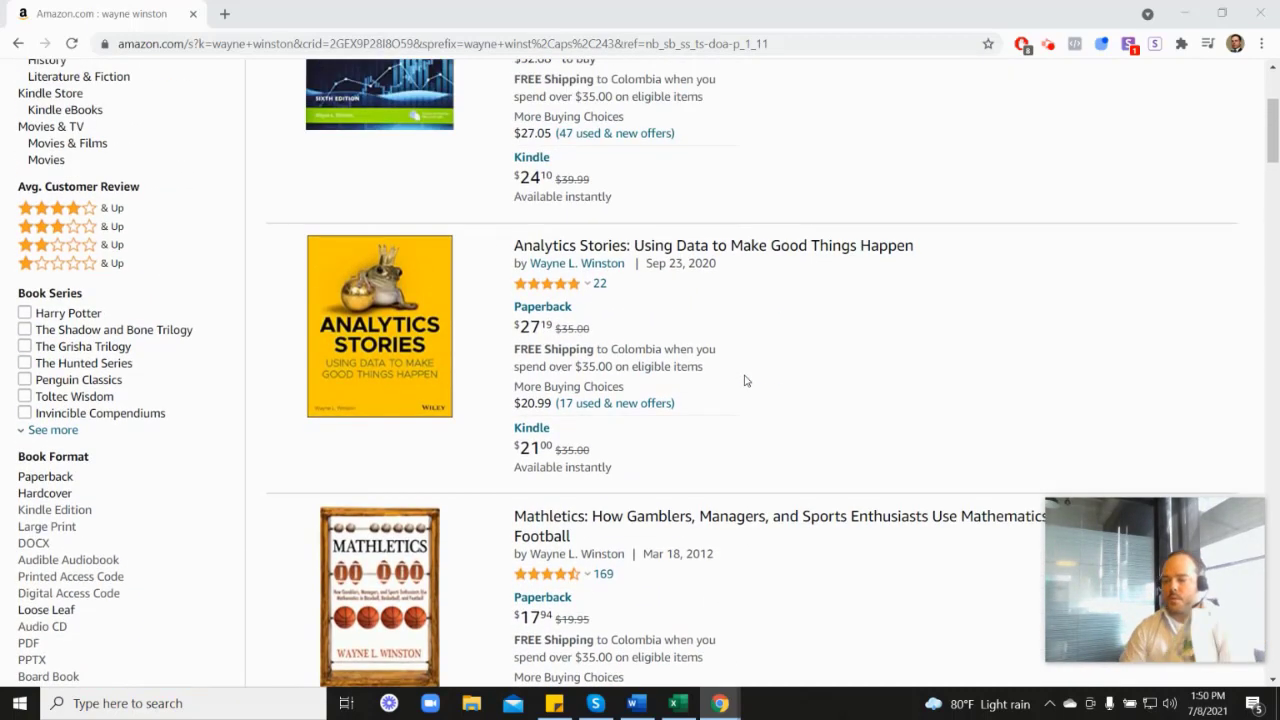